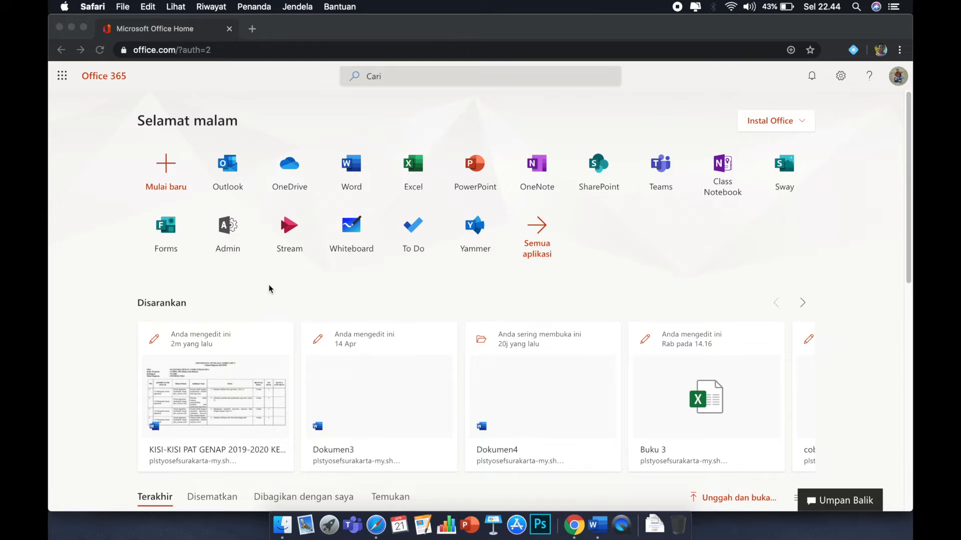
Open Forms from the Office home page and start a new quiz.
click(165, 234)
click(165, 233)
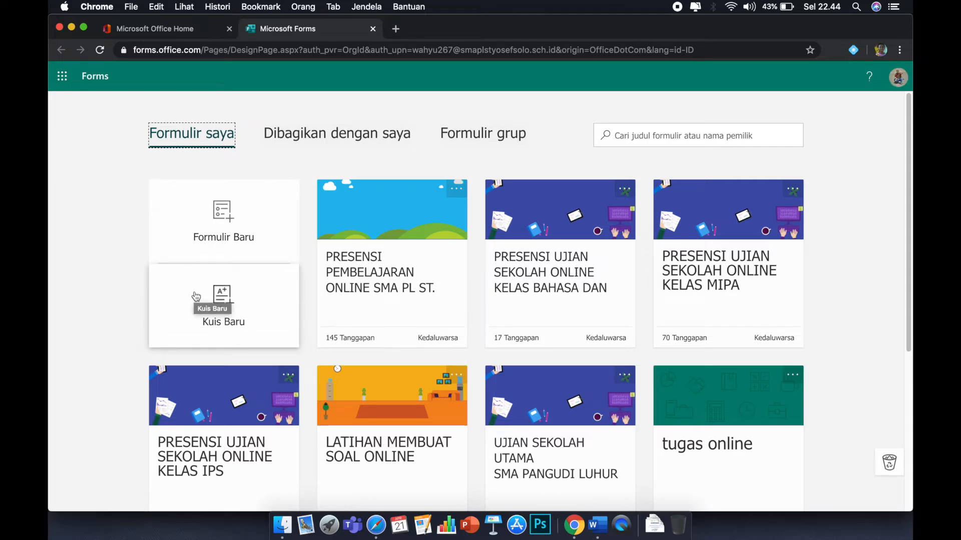
click(225, 306)
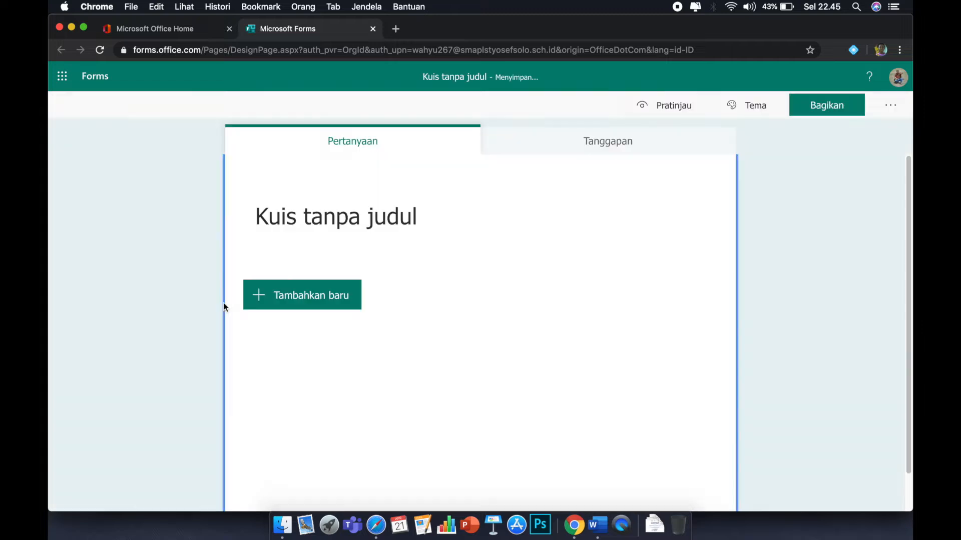
Title the quiz "ulangan ke 1".
click(335, 230)
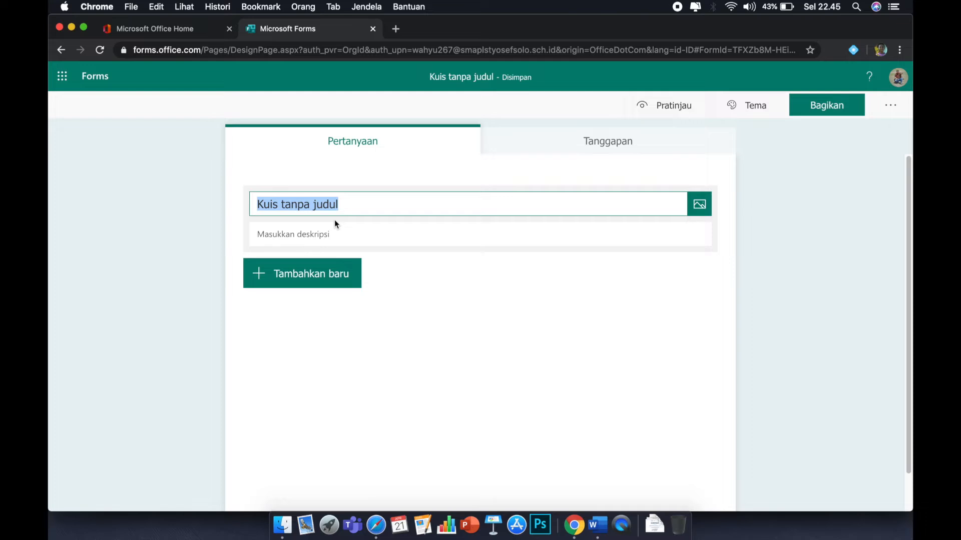
text(ula)
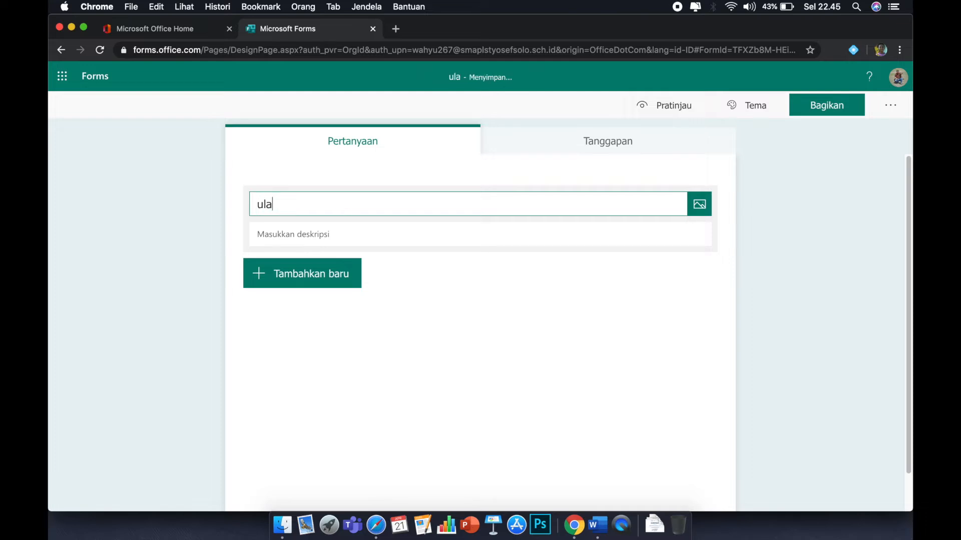
text(ngan ke 1)
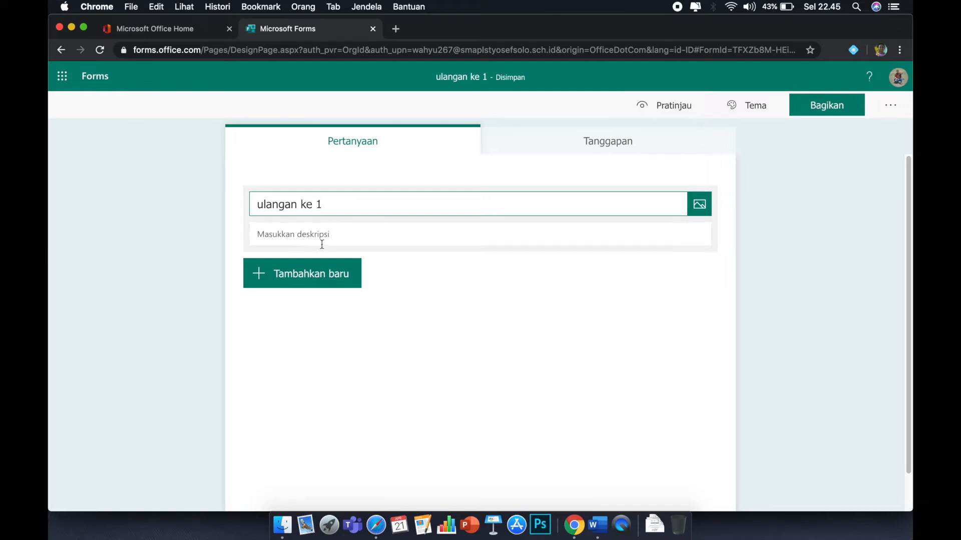
Add a text question titled "Nama siswa", make it required and enable long answers.
click(267, 276)
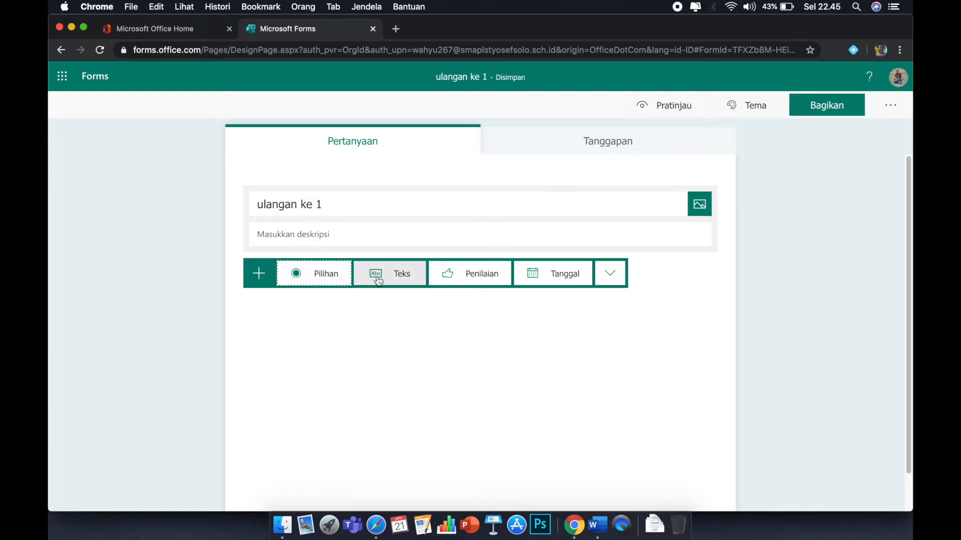
click(397, 283)
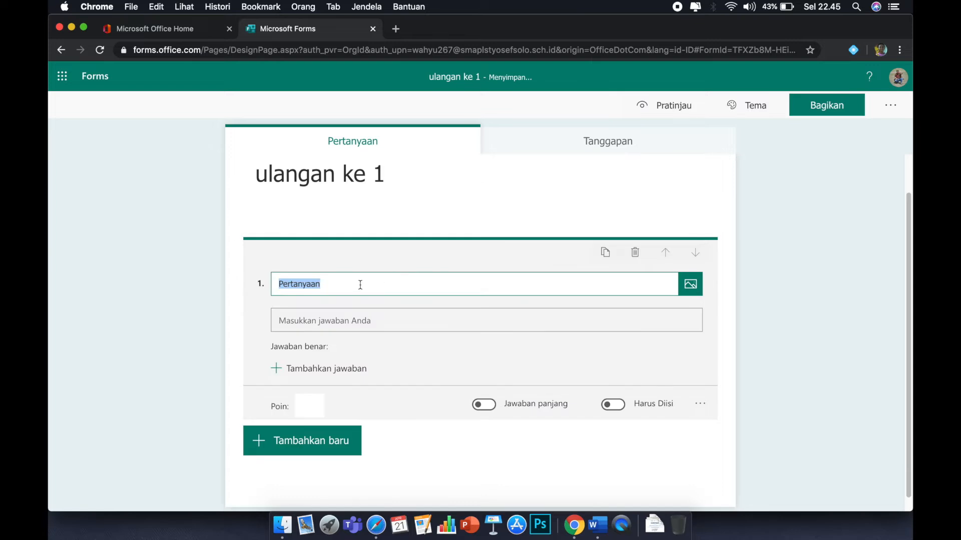
drag(346, 287, 313, 285)
text(na)
key(BackSpace)
key(BackSpace)
text(Nama siswa)
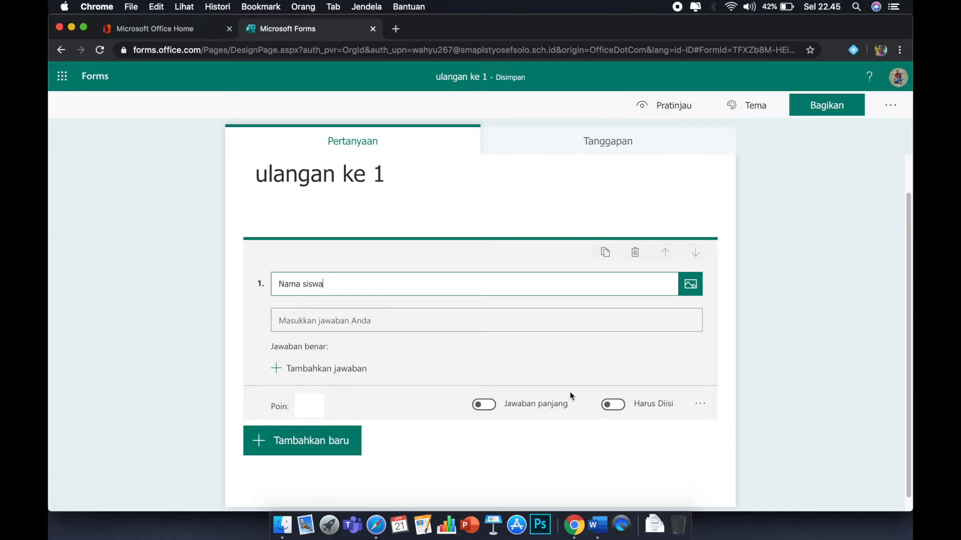
click(621, 410)
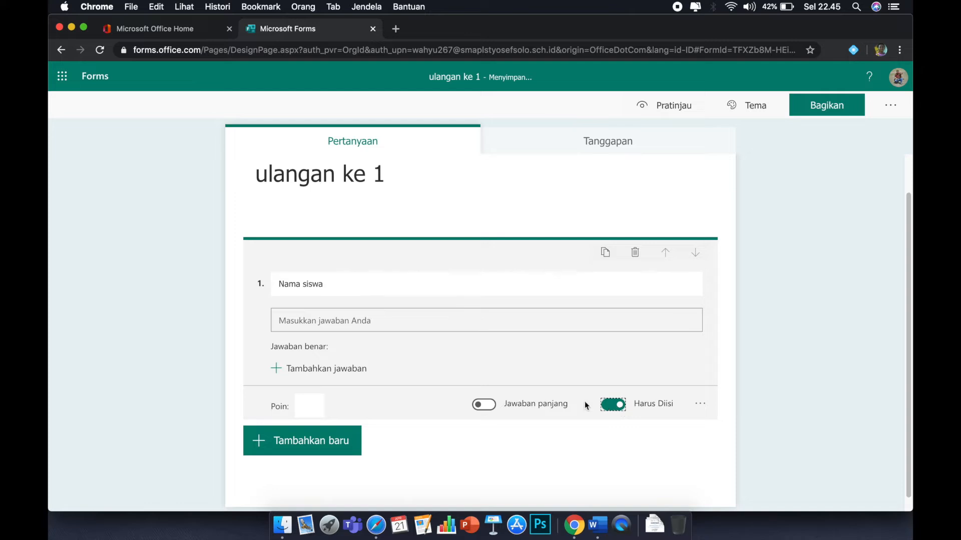
click(491, 408)
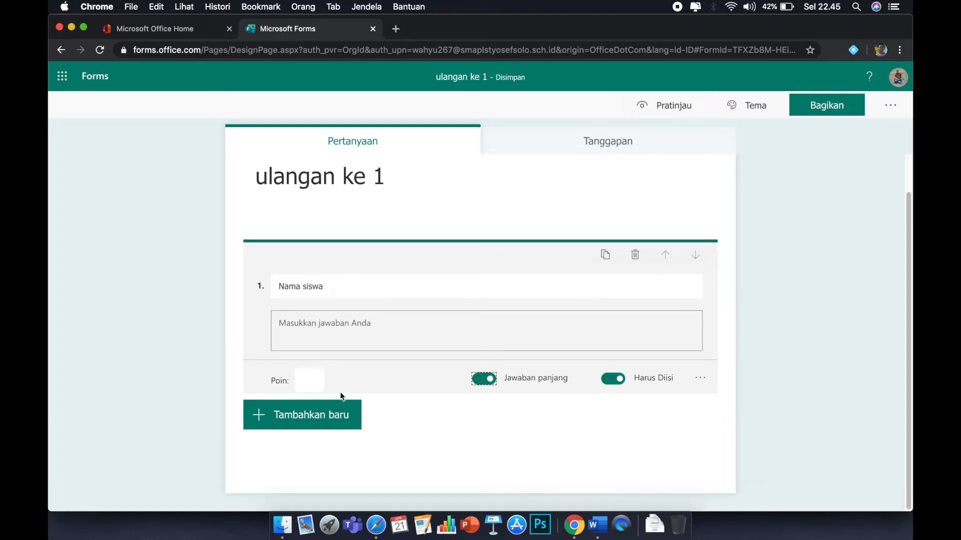
Add a choice question titled "Kelas".
click(275, 419)
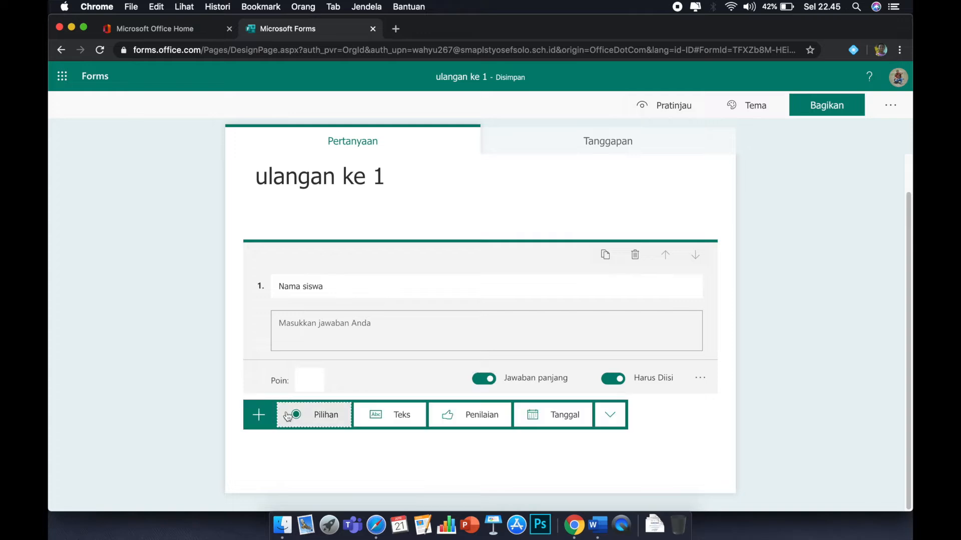
click(323, 415)
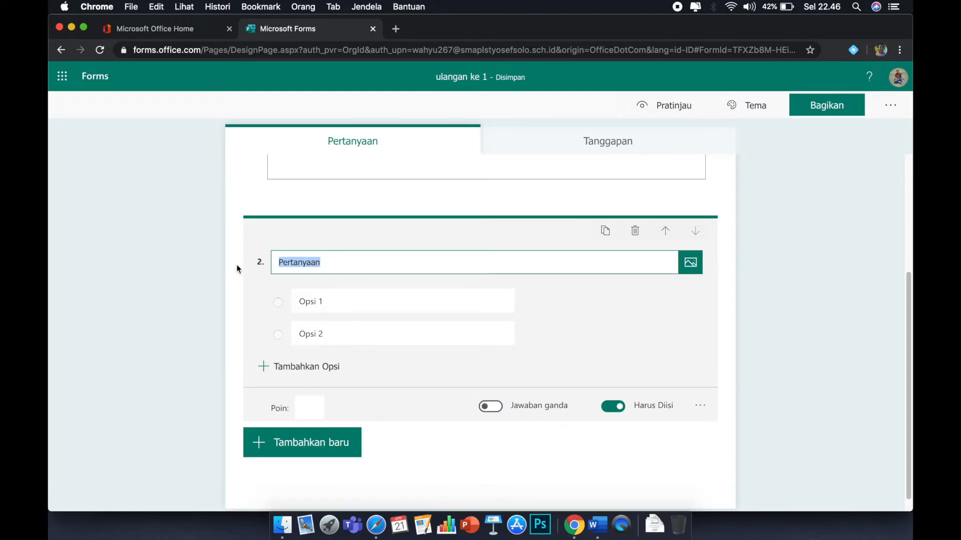
text(ke)
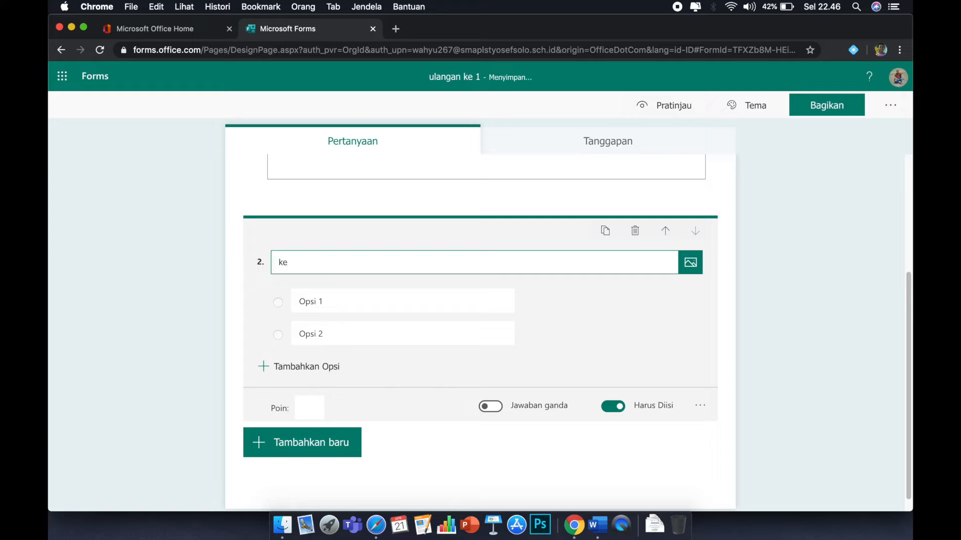
key(BackSpace)
key(BackSpace)
text(Kelas)
click(322, 302)
click(332, 333)
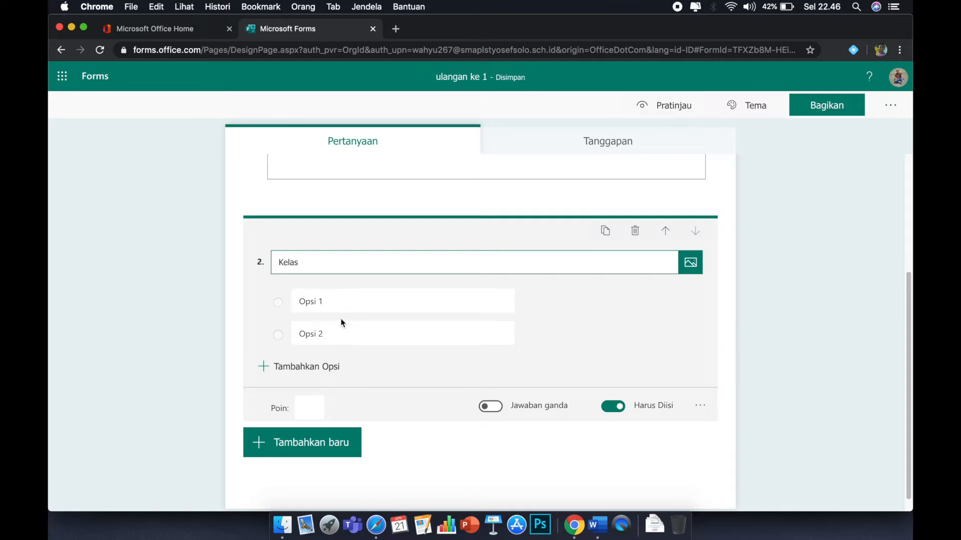
Switch to Word and copy the class list from X BB to X IPS 3.
click(598, 523)
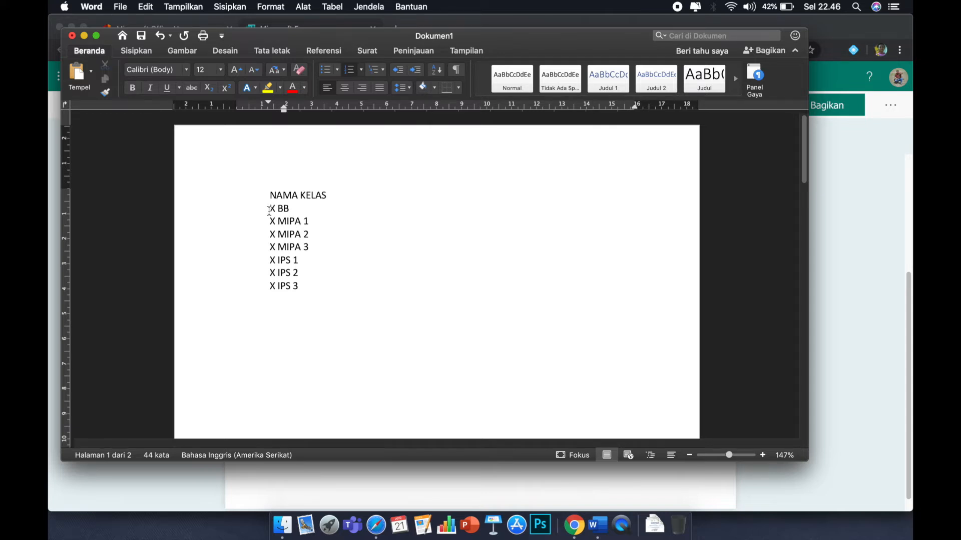
drag(268, 210, 300, 286)
right_click(286, 243)
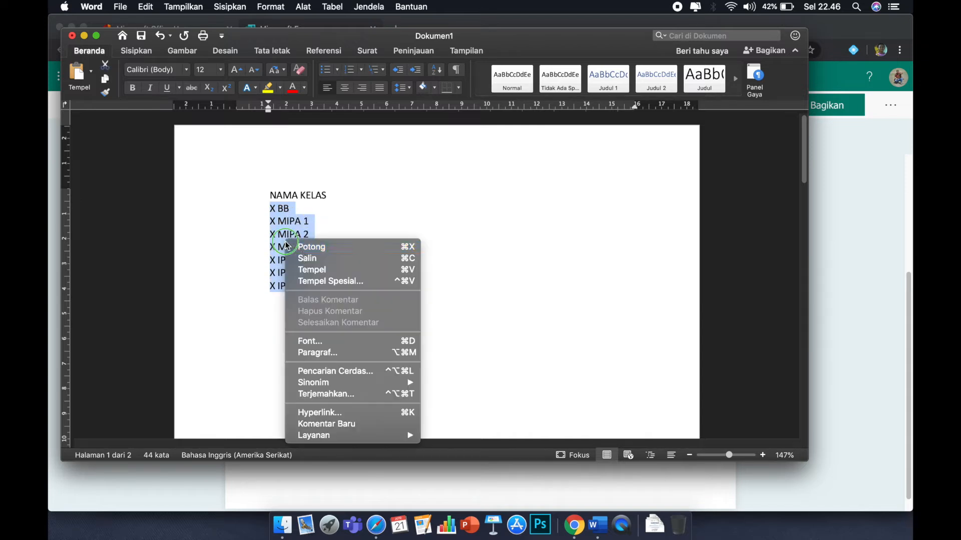
click(310, 259)
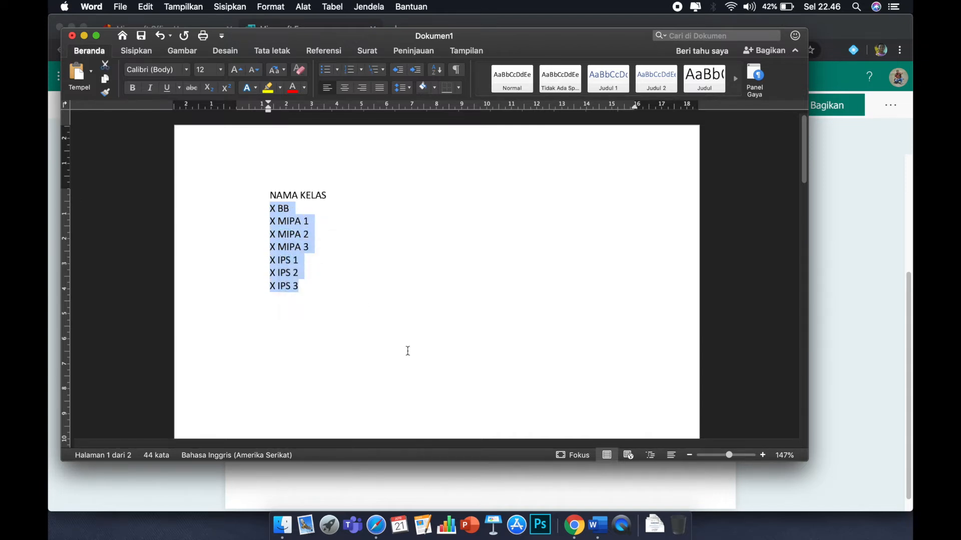
Paste the class list into the Kelas question's options and delete the leftover Opsi 2 option.
click(573, 525)
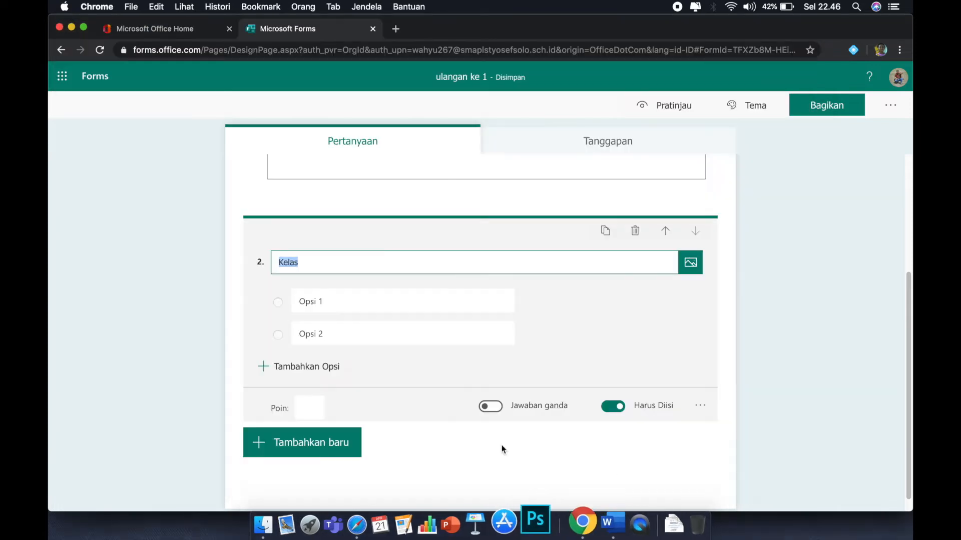
click(307, 304)
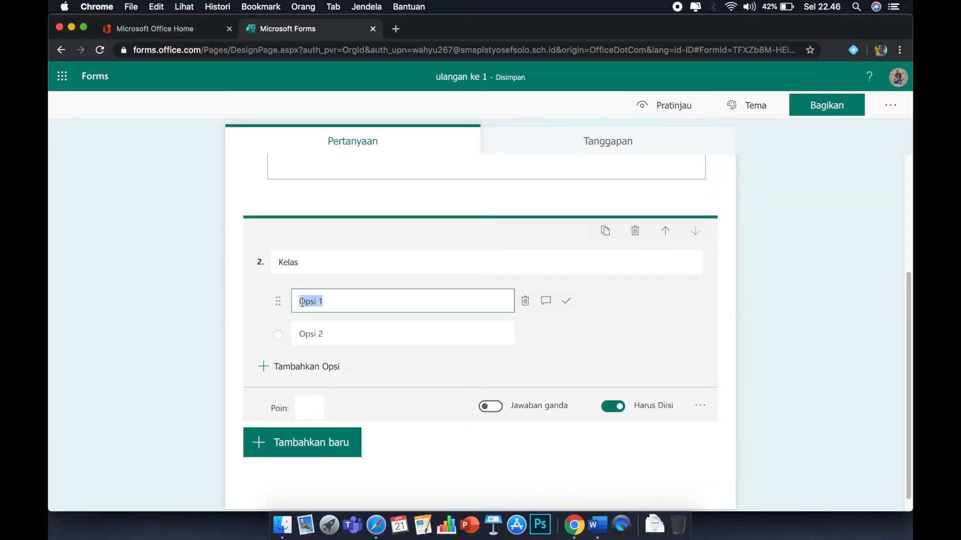
right_click(304, 306)
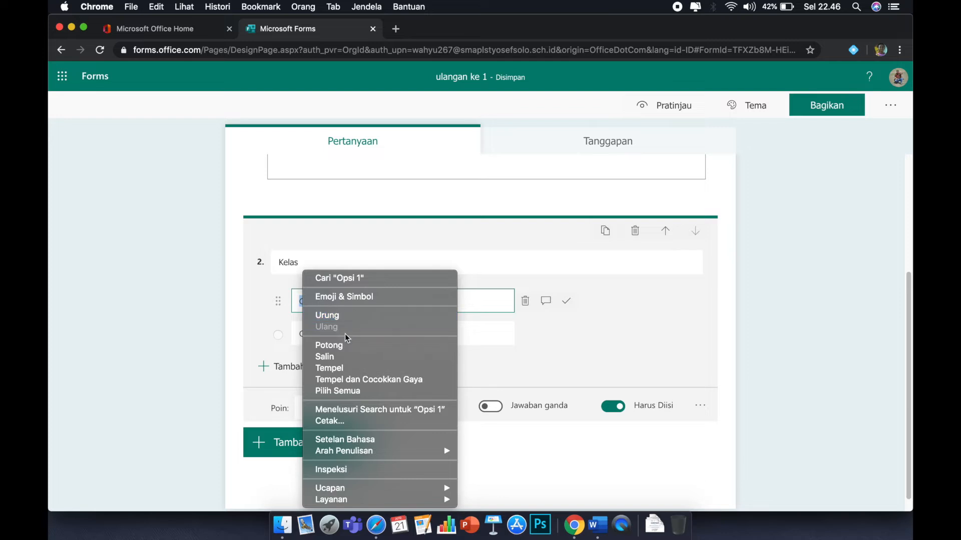
click(344, 368)
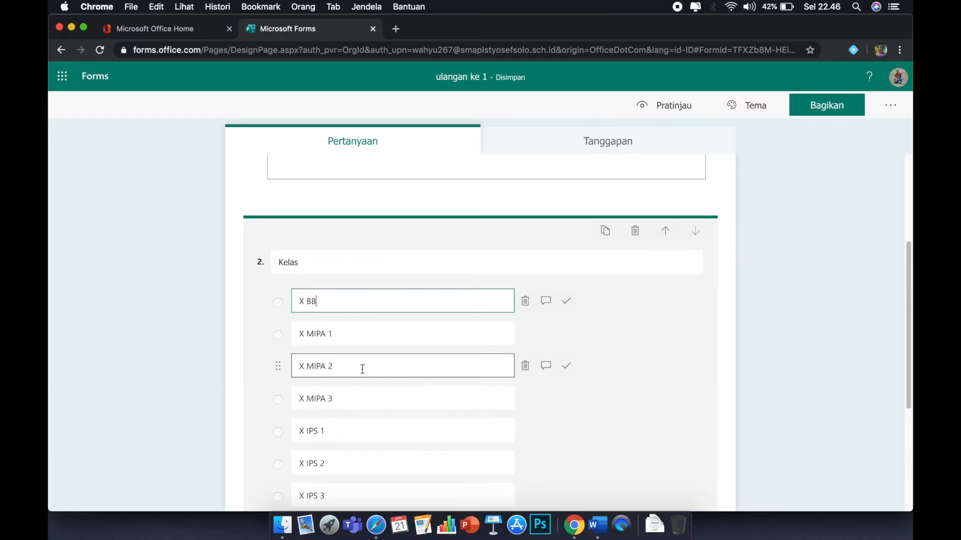
scroll(376, 413, down, 2)
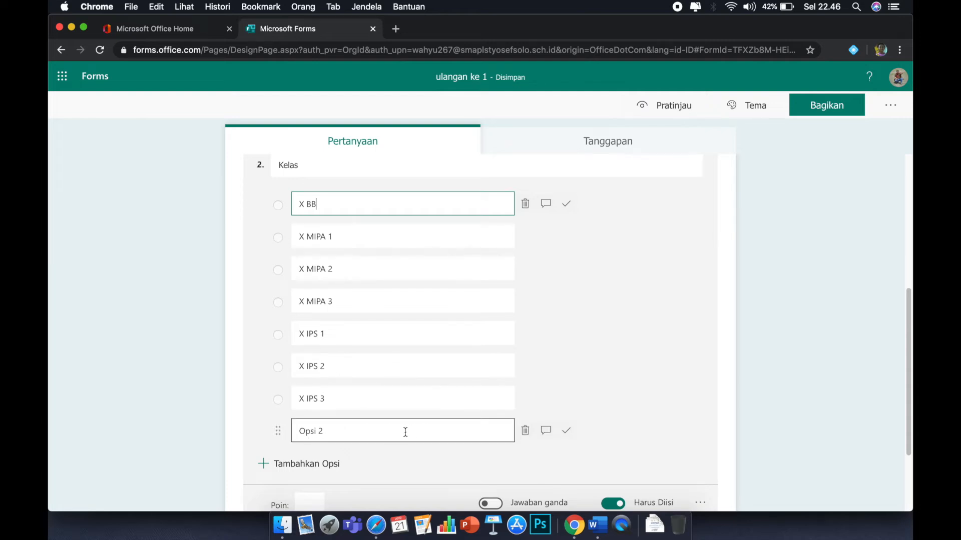
click(525, 431)
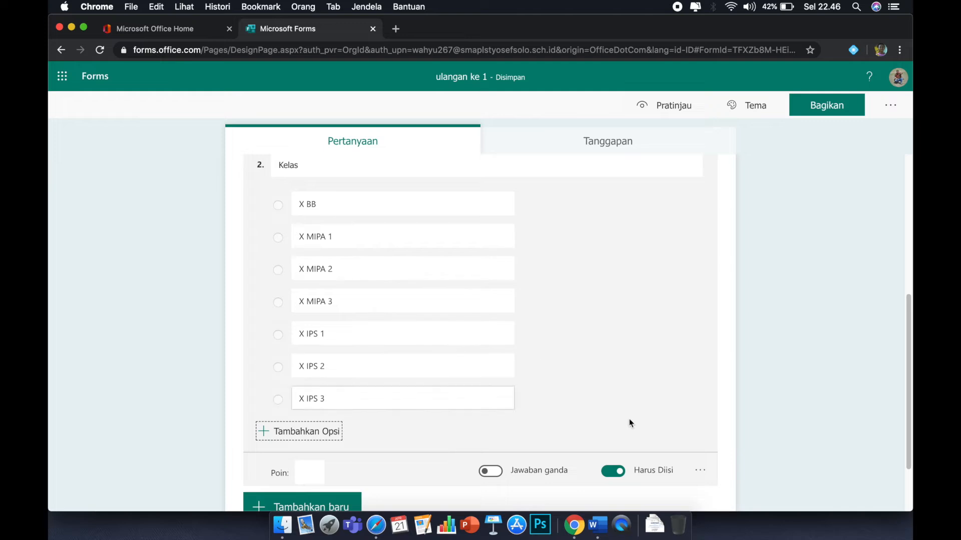
Switch the Kelas question to a drop-down list.
click(701, 476)
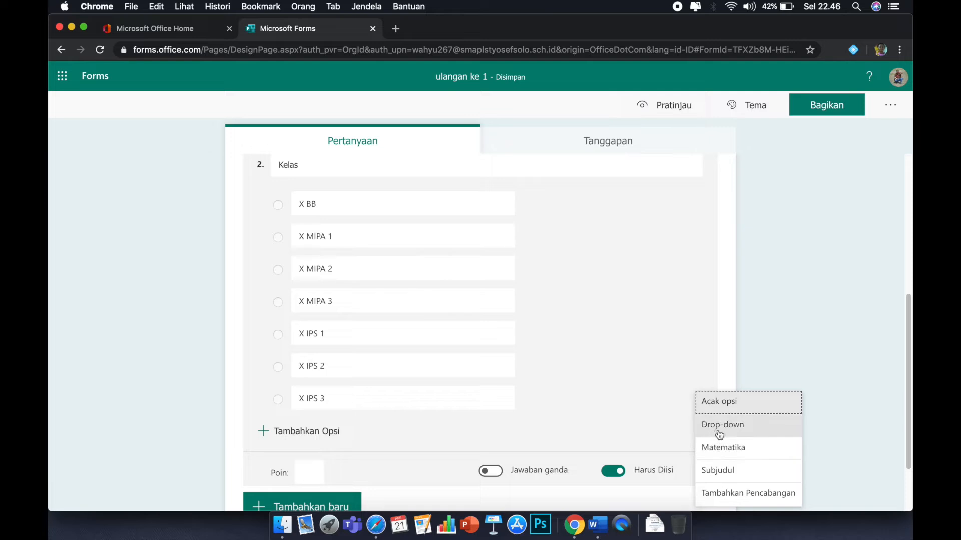
scroll(719, 435, up, 5)
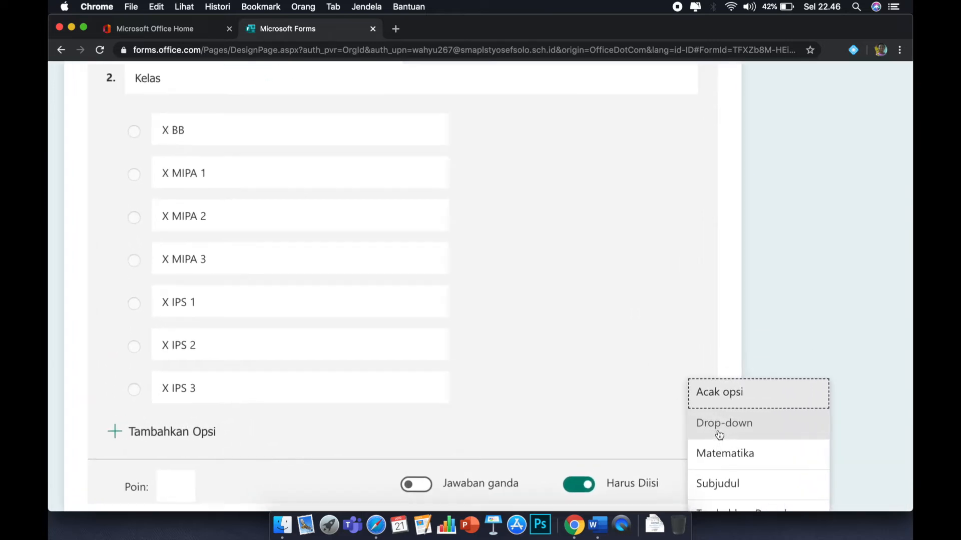
scroll(719, 435, down, 1)
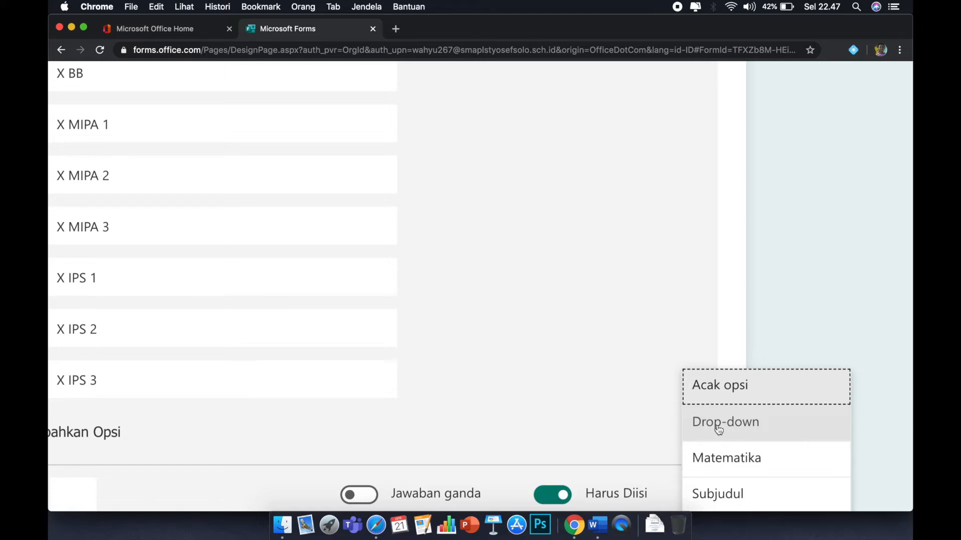
click(717, 426)
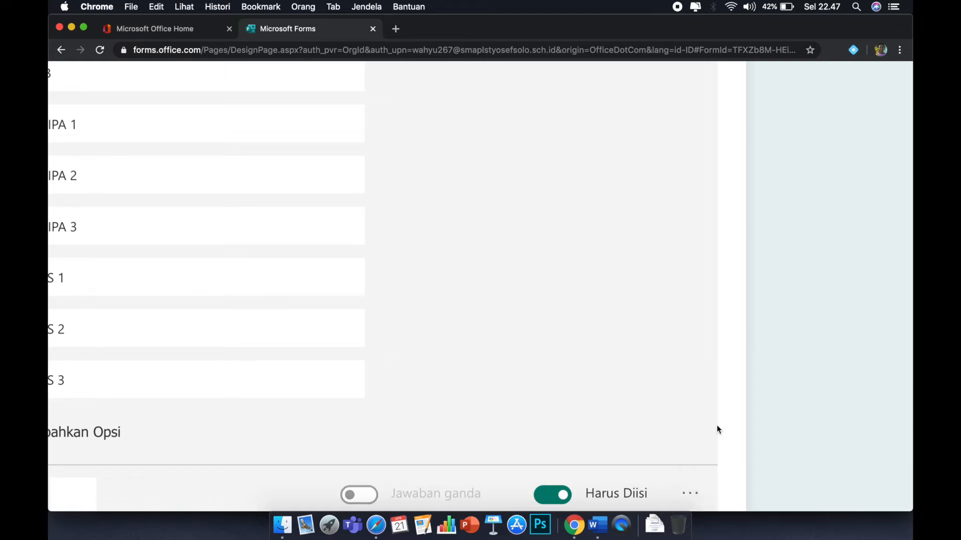
scroll(717, 425, down, 5)
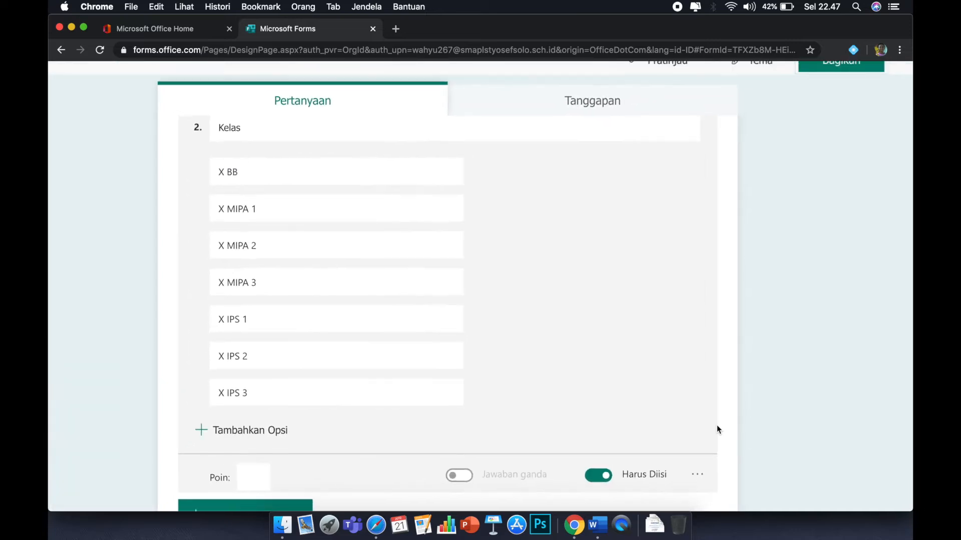
scroll(716, 425, down, 4)
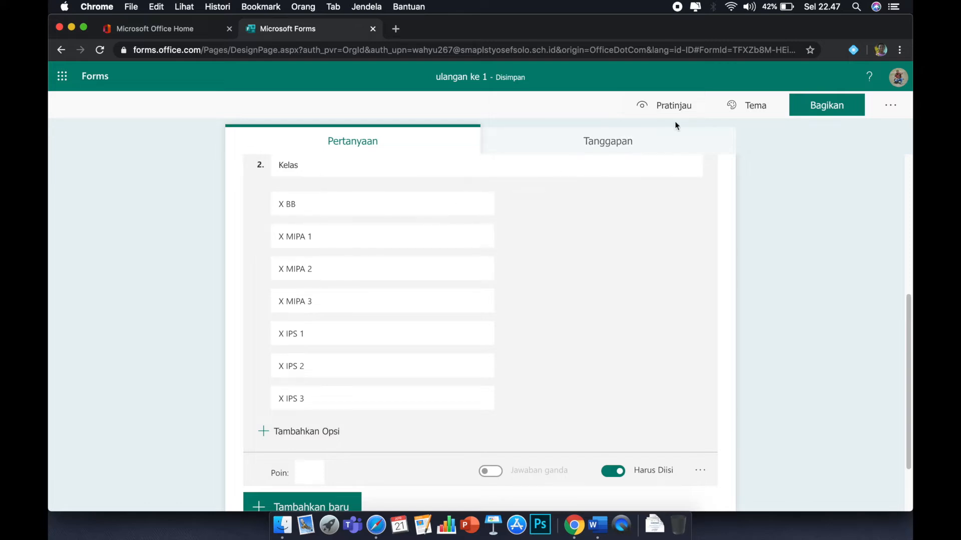
Preview the form and try picking X BB from the Kelas drop-down, then return to editing.
click(667, 107)
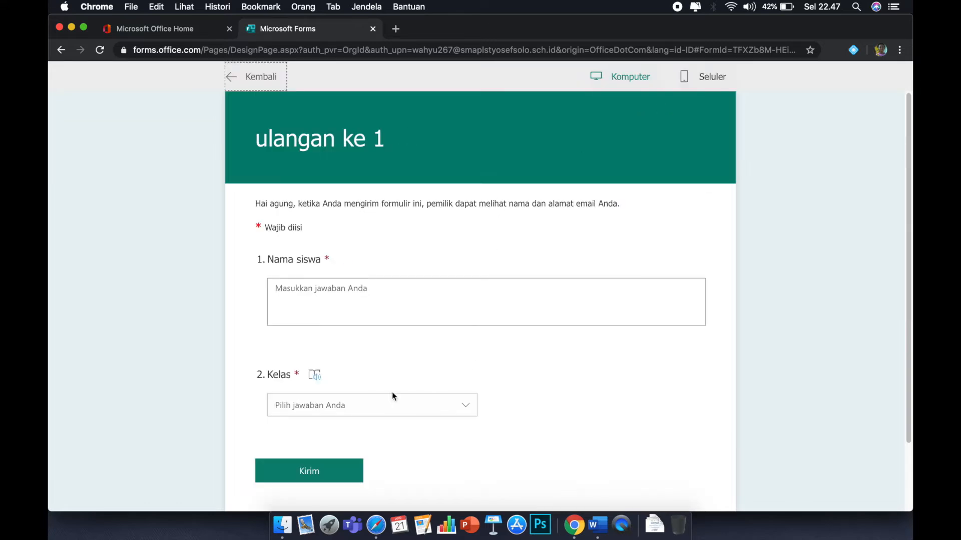
click(466, 409)
scroll(461, 435, down, 3)
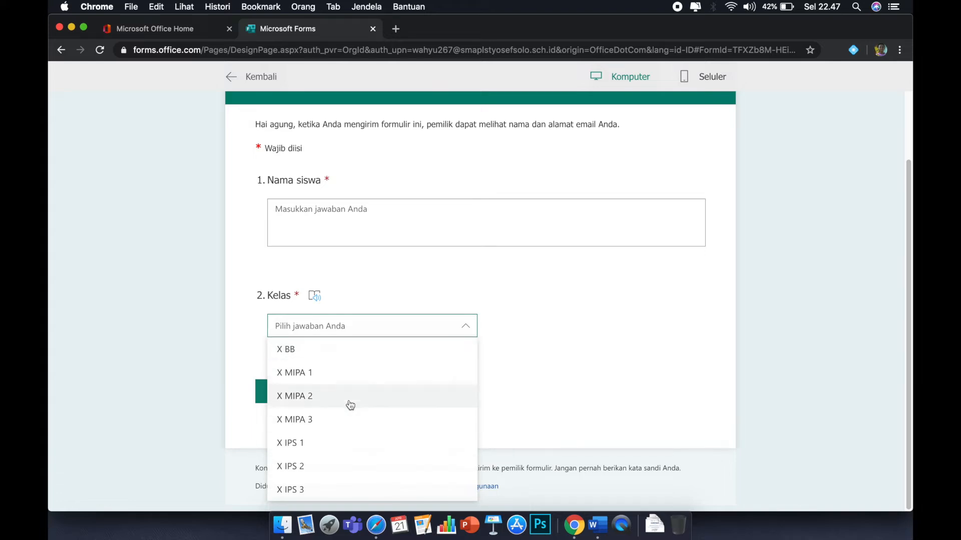
click(314, 351)
click(470, 326)
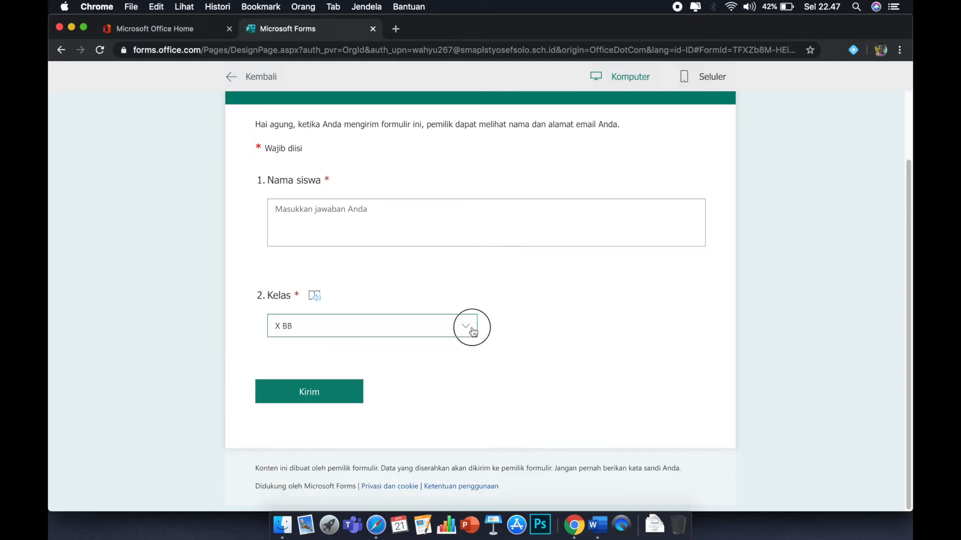
click(378, 421)
click(229, 79)
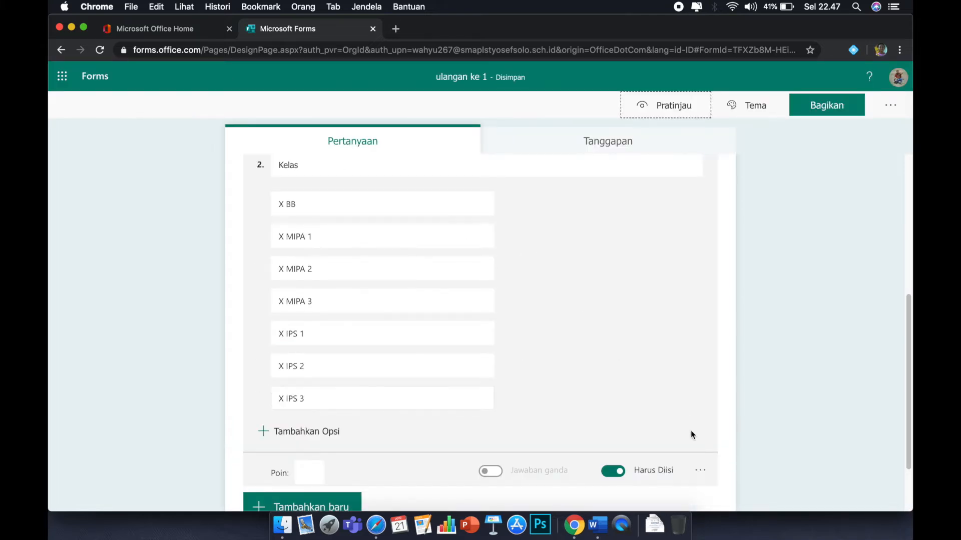
Add a third question of the text type below the Kelas question.
scroll(418, 360, down, 1)
click(315, 485)
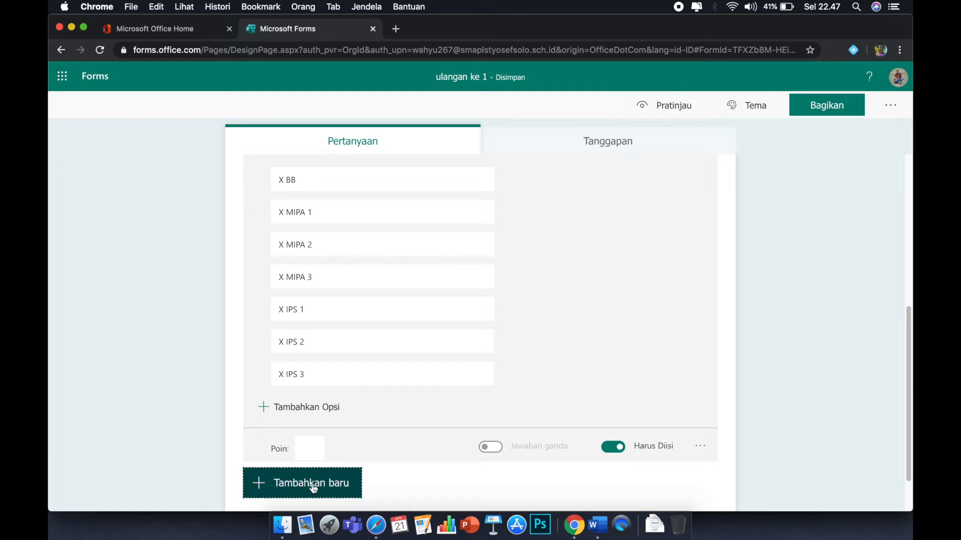
click(379, 485)
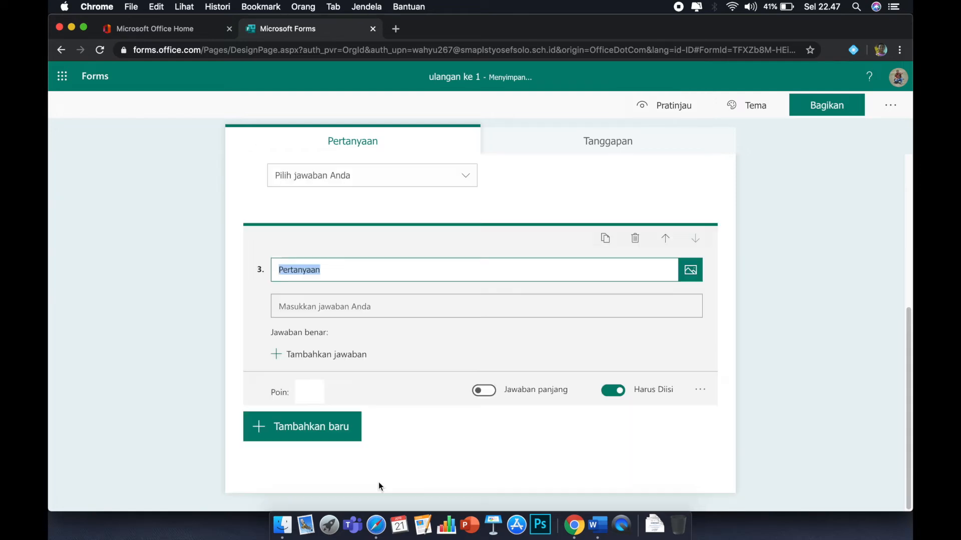
Title the third question "Nomer presensi".
text(no)
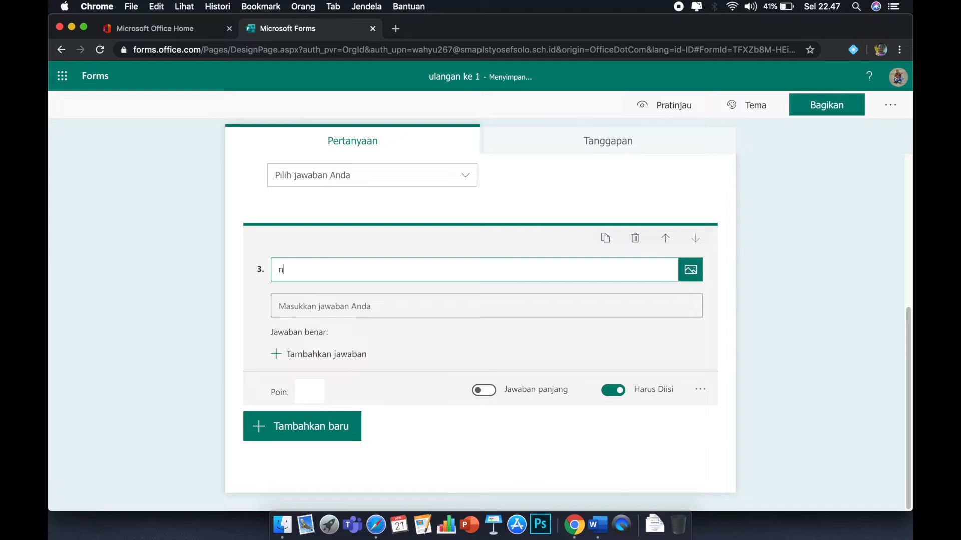
key(BackSpace)
text(Nomer presensi)
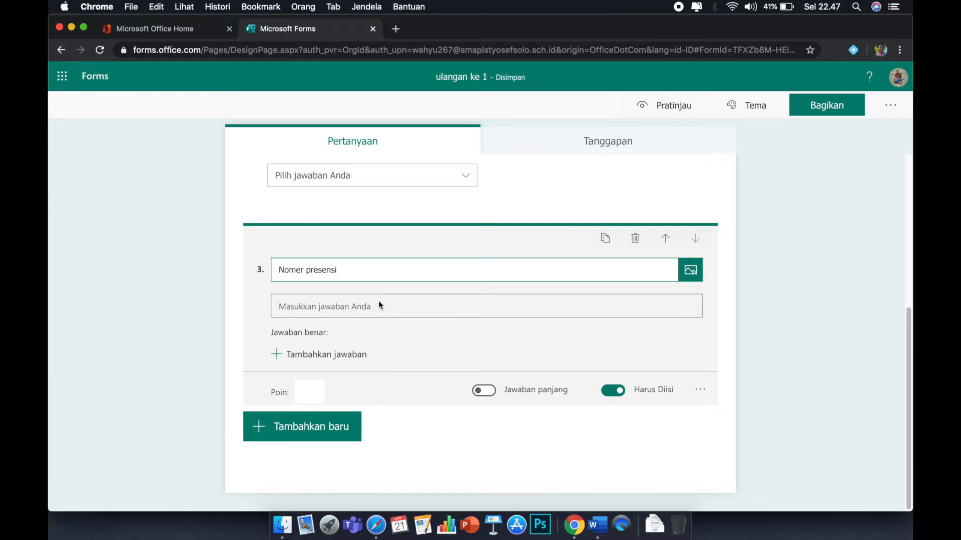
click(334, 306)
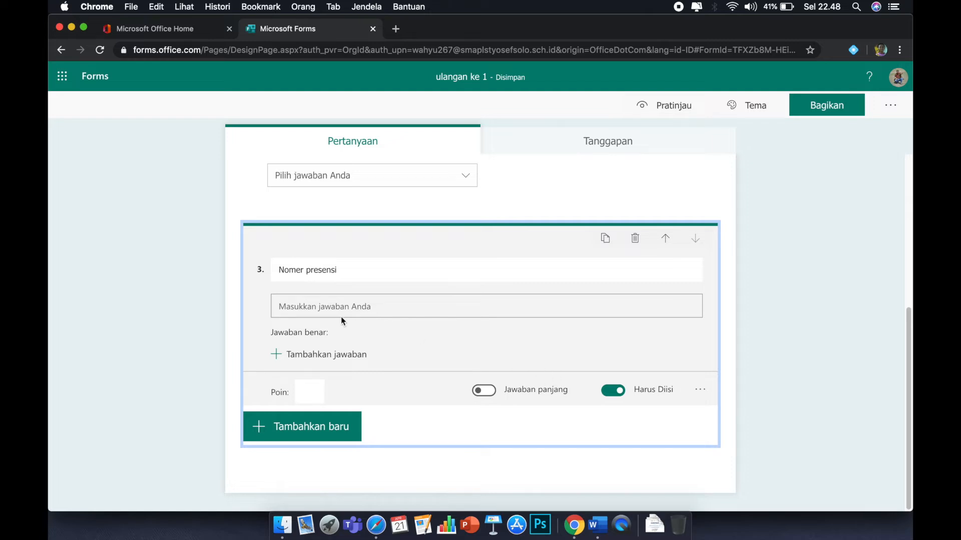
Add a restriction to the Nomer presensi question so answers must be numbers (Angka).
click(700, 393)
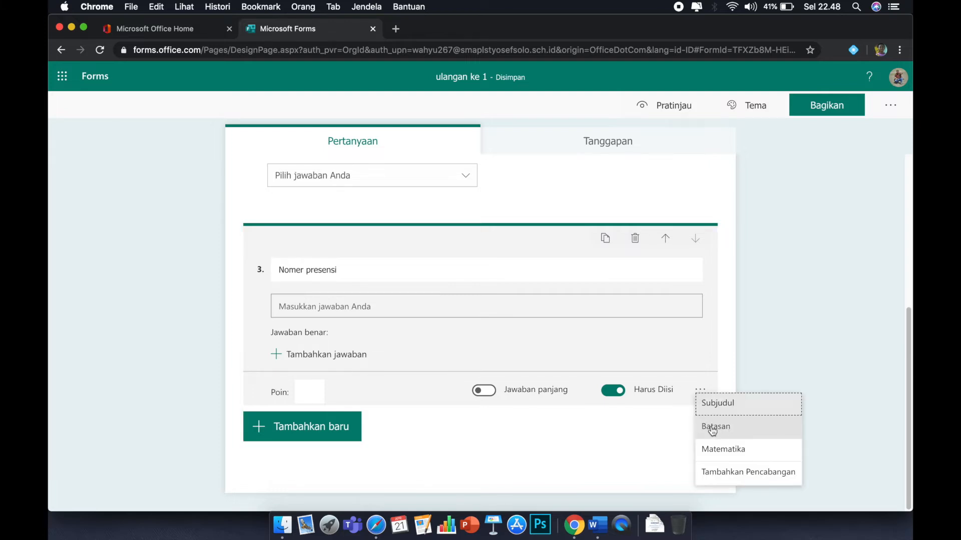
scroll(712, 431, up, 5)
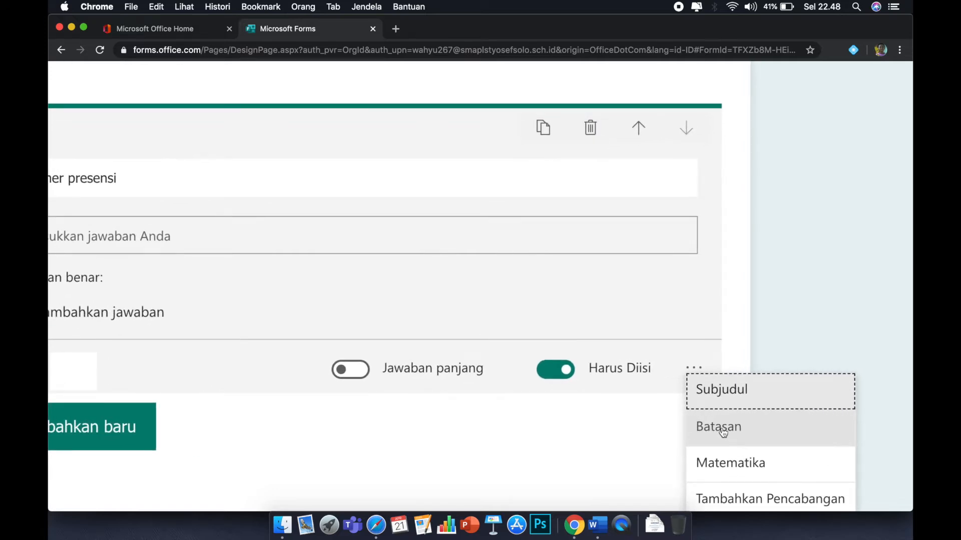
click(723, 431)
scroll(727, 433, down, 5)
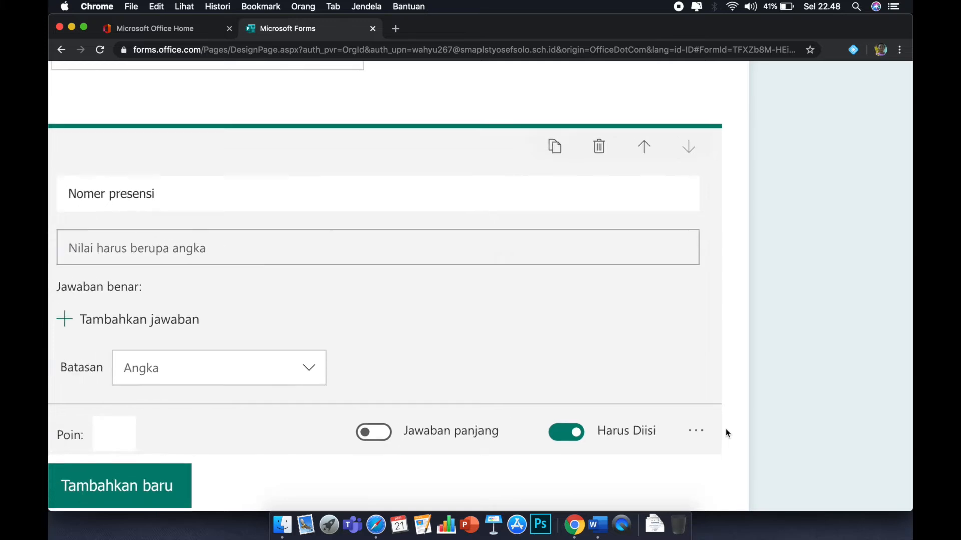
scroll(727, 434, down, 2)
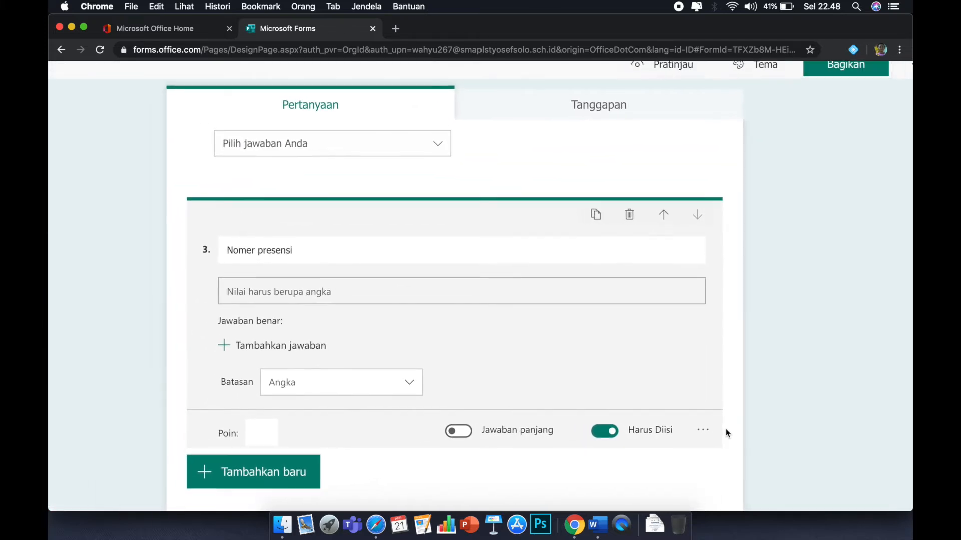
click(410, 384)
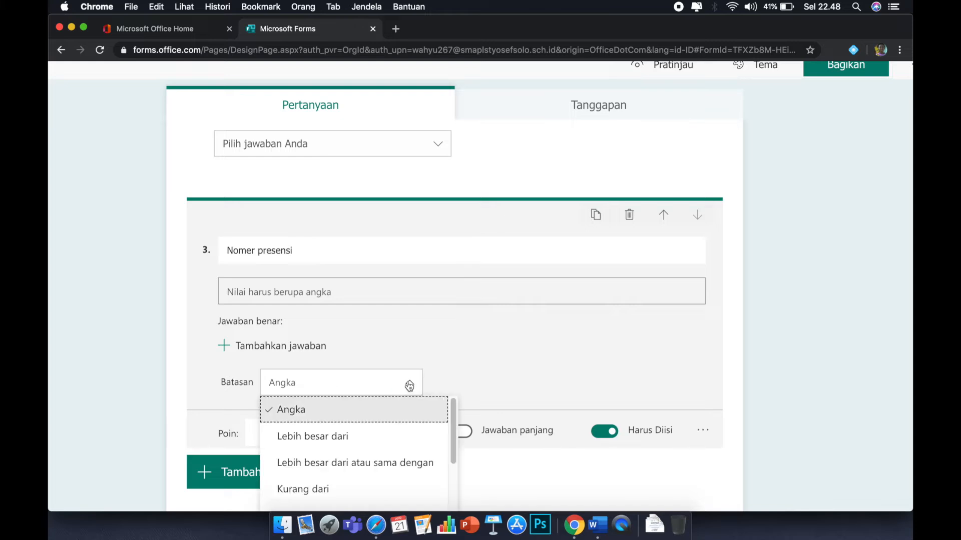
click(295, 410)
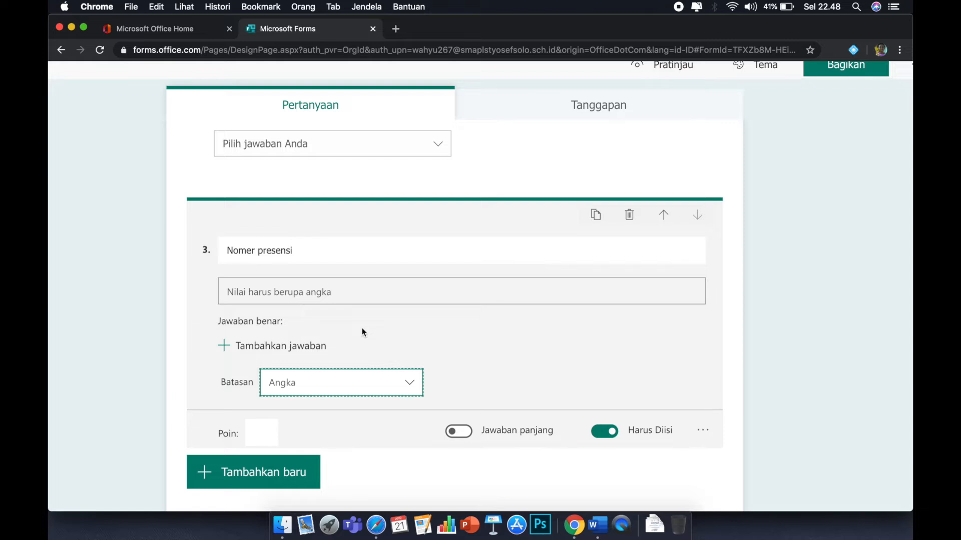
scroll(361, 328, down, 3)
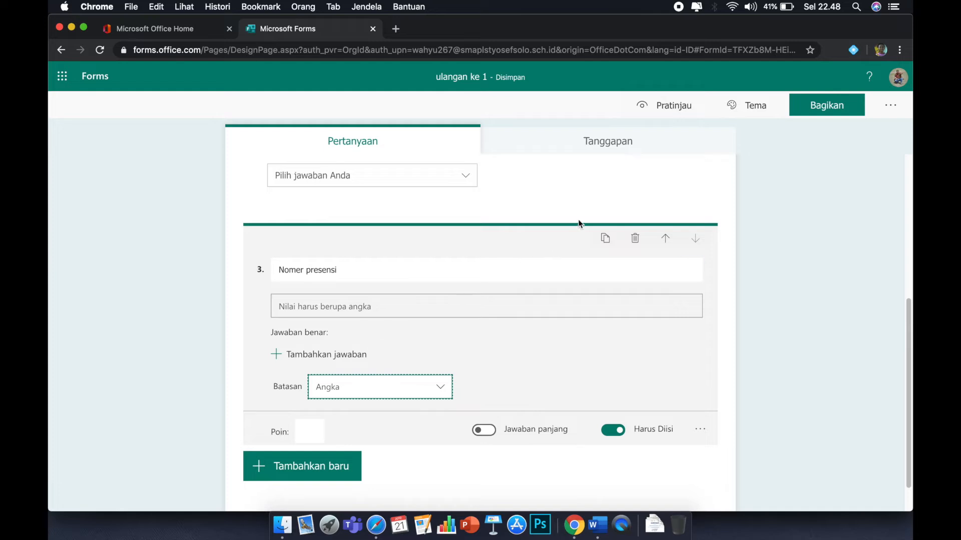
Preview the form and test the Nomer presensi field by entering letters, returning to editing afterwards.
click(660, 108)
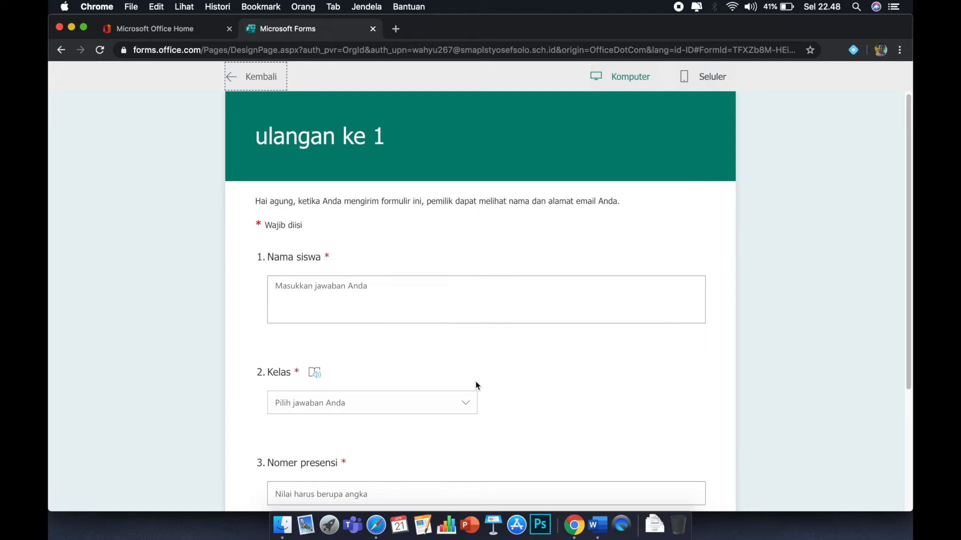
scroll(476, 381, down, 5)
click(360, 361)
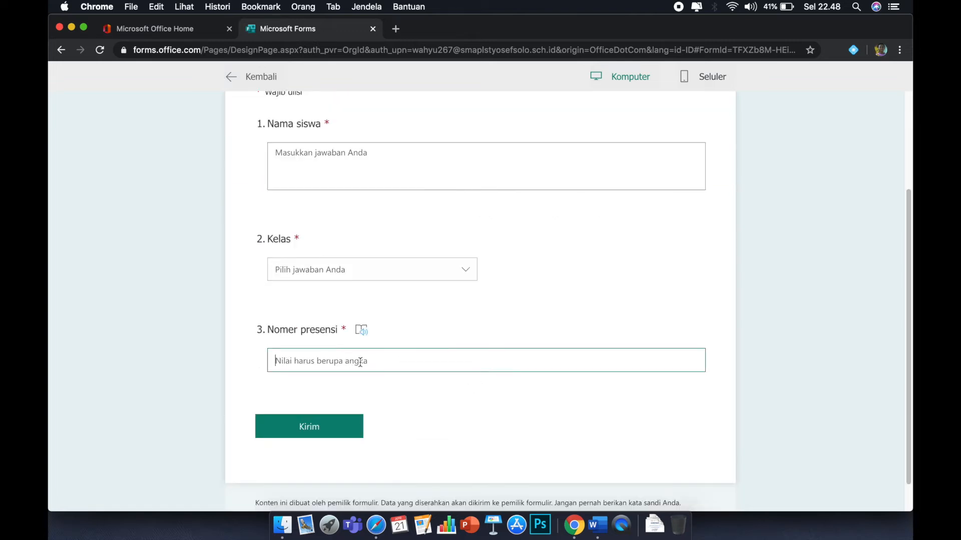
text(asasasa)
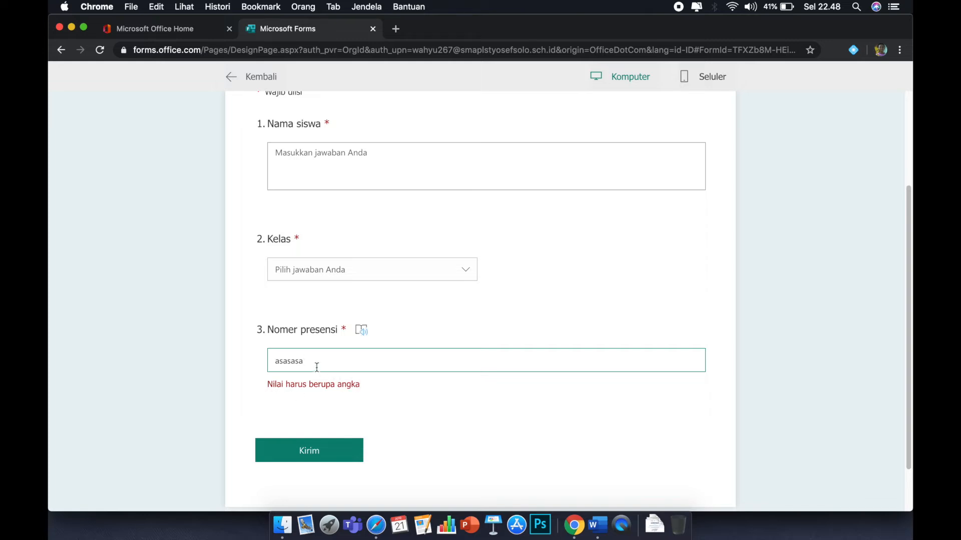
drag(315, 366, 268, 360)
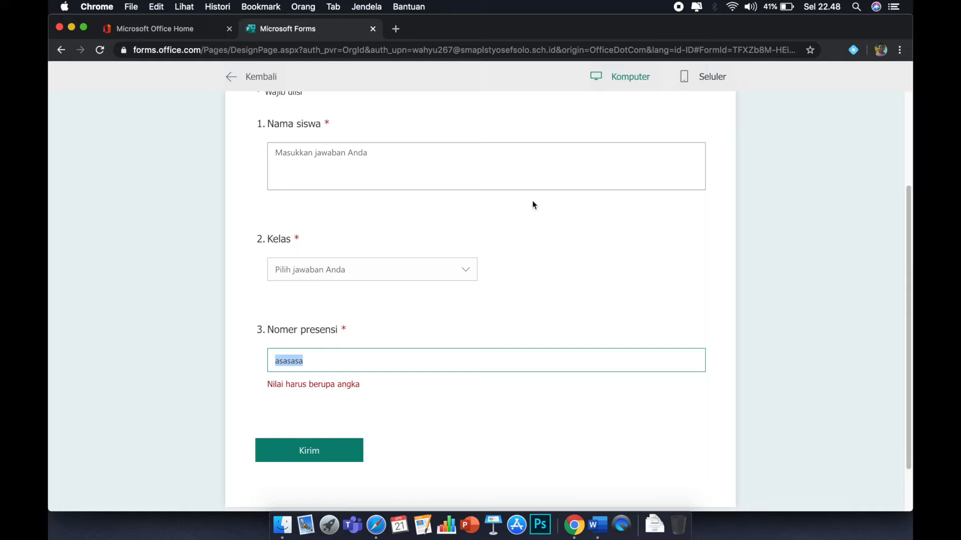
click(239, 76)
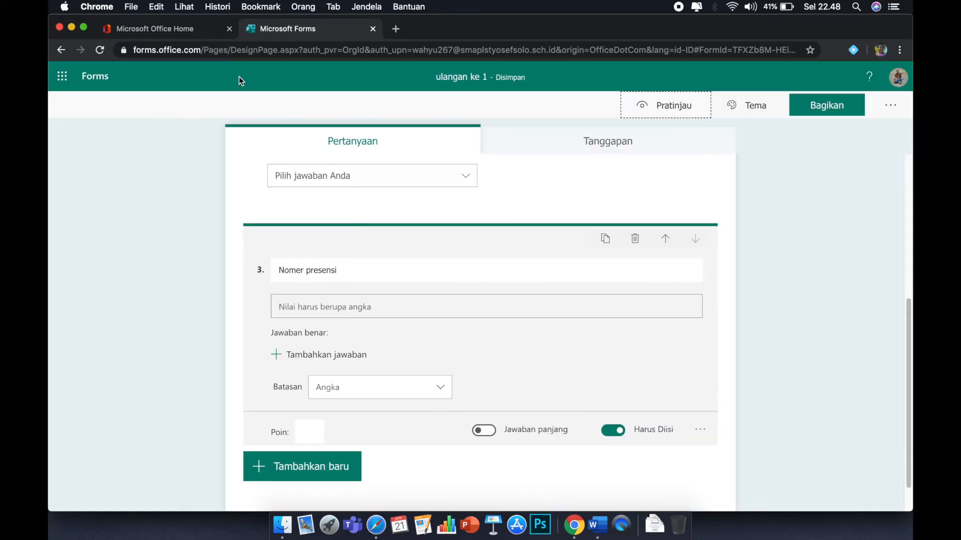
Add a section at the top of the form, above Nama siswa, titled "IDENTITAS SISWA".
scroll(512, 318, up, 1)
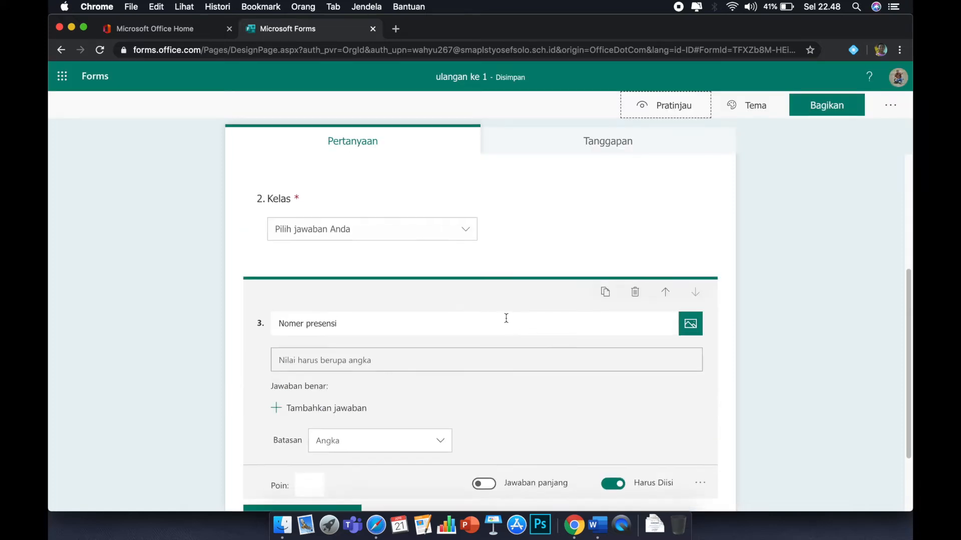
scroll(503, 318, up, 1)
scroll(502, 318, up, 3)
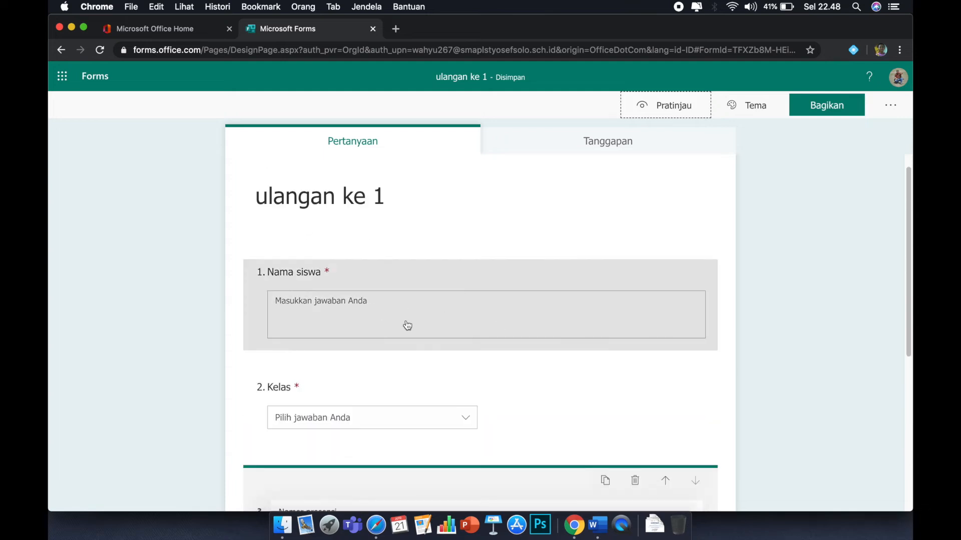
click(336, 211)
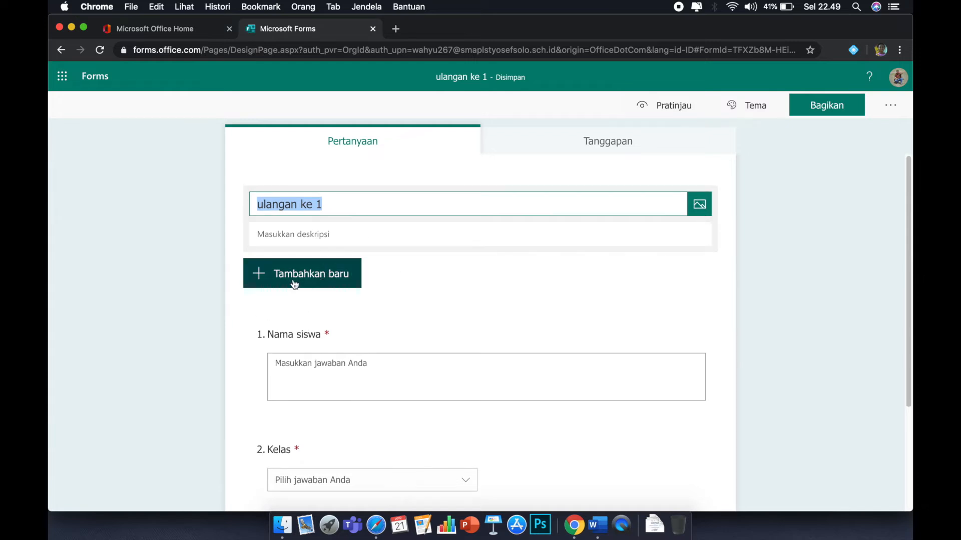
click(260, 280)
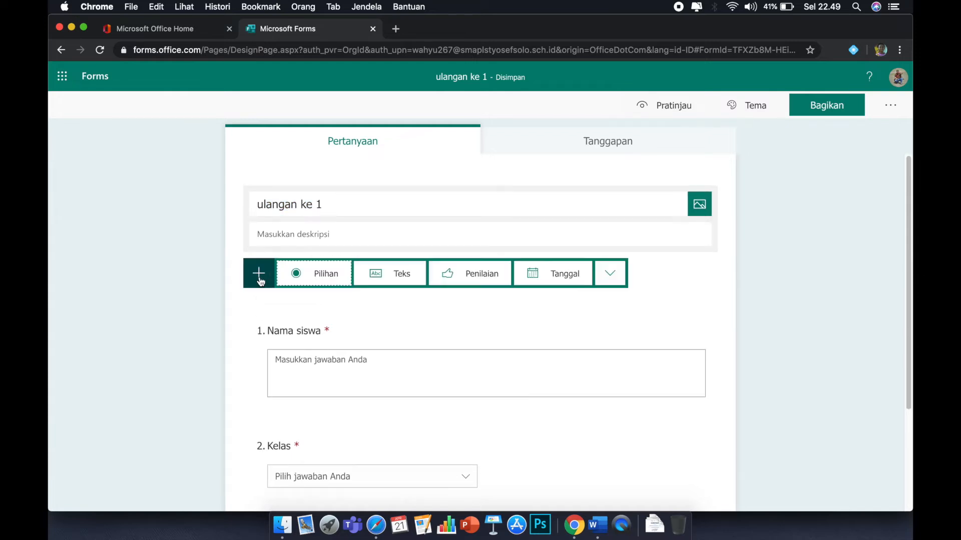
click(610, 274)
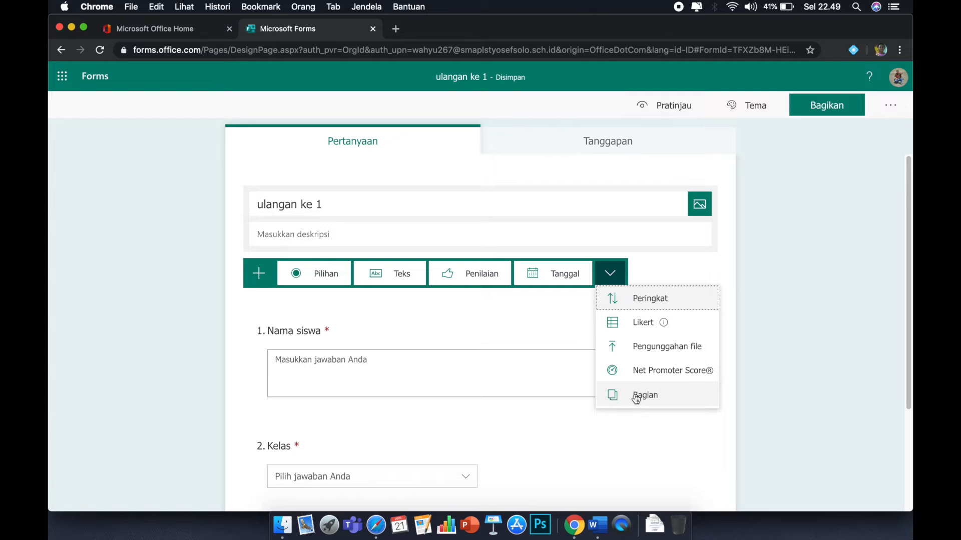
click(636, 397)
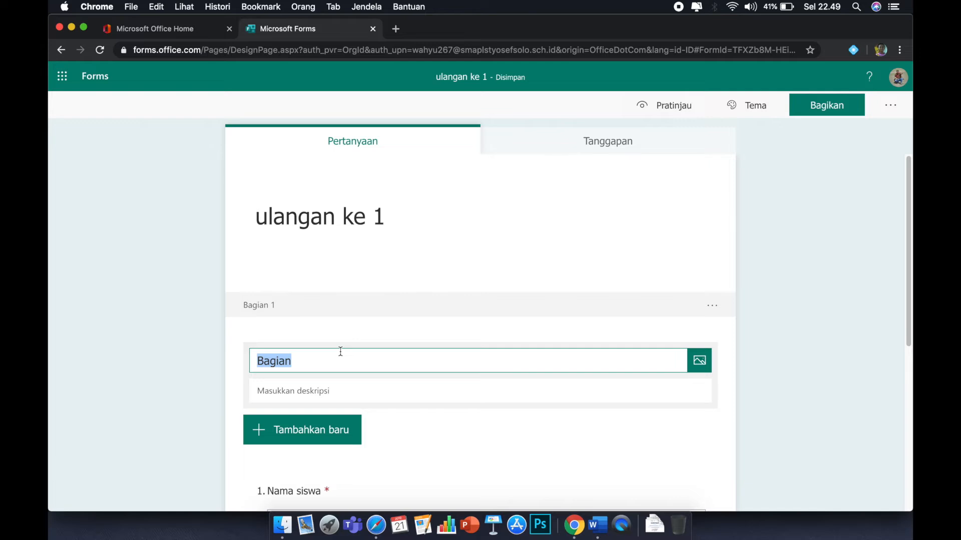
key(BackSpace)
text(ID)
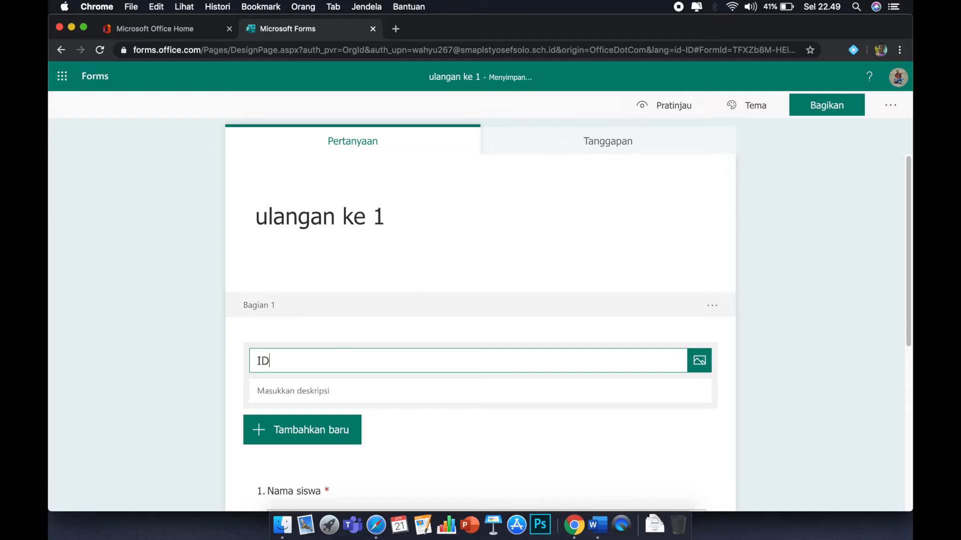
text(ENTITAS SISWA)
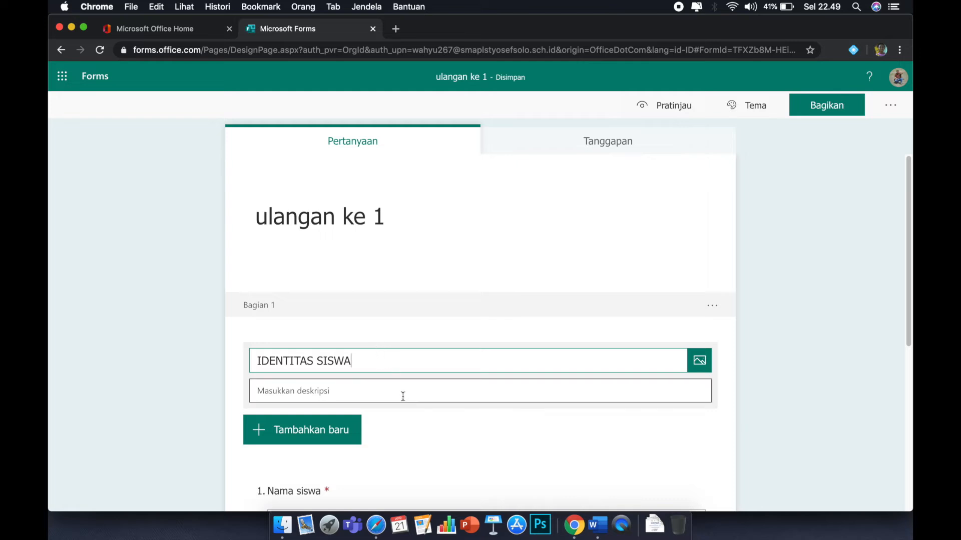
Add a second section below the Nomer presensi question titled "SOAL-SOAL ULANGAN".
scroll(402, 396, down, 2)
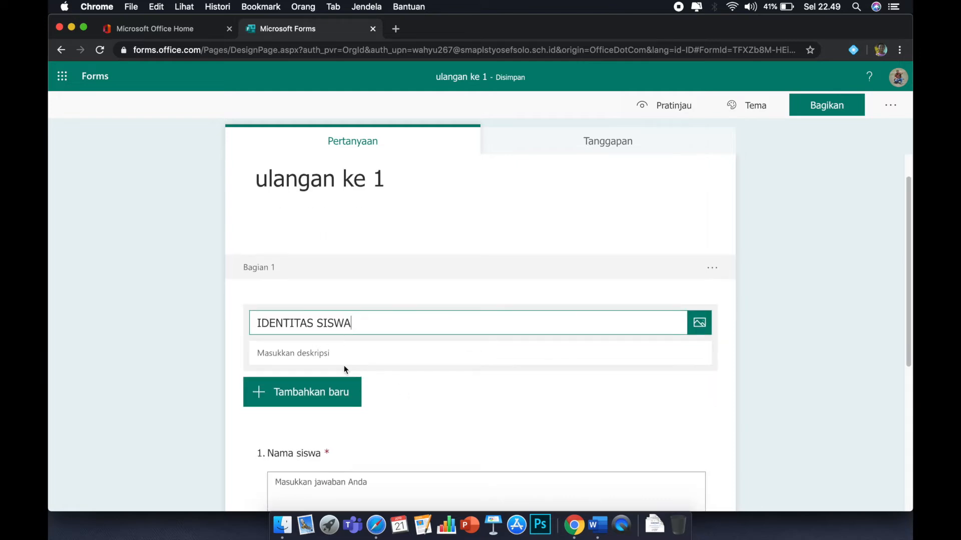
scroll(385, 391, down, 5)
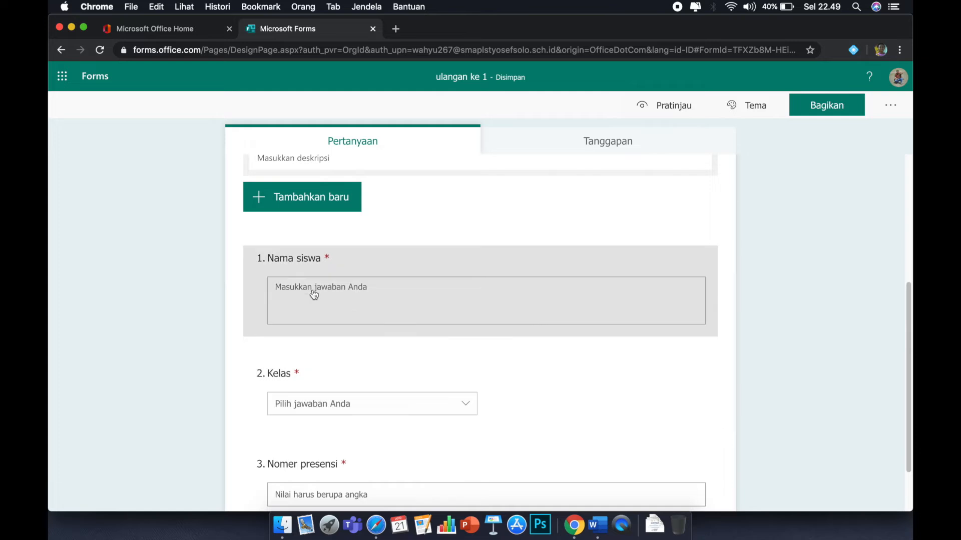
scroll(375, 390, down, 1)
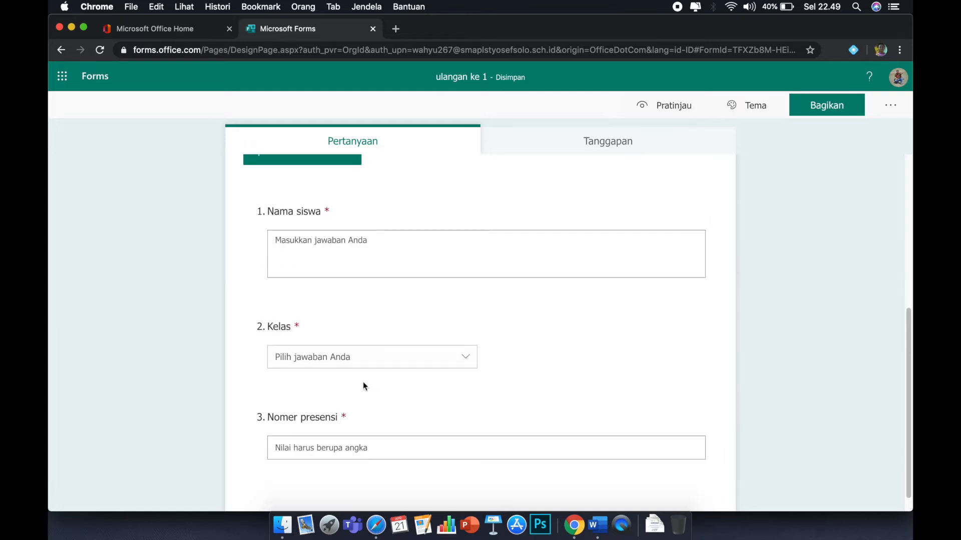
scroll(410, 437, down, 1)
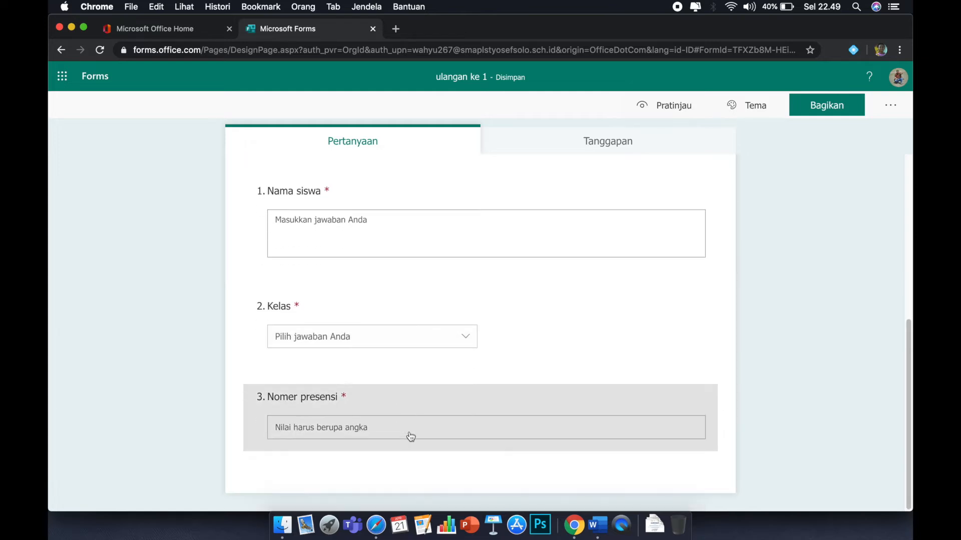
click(410, 425)
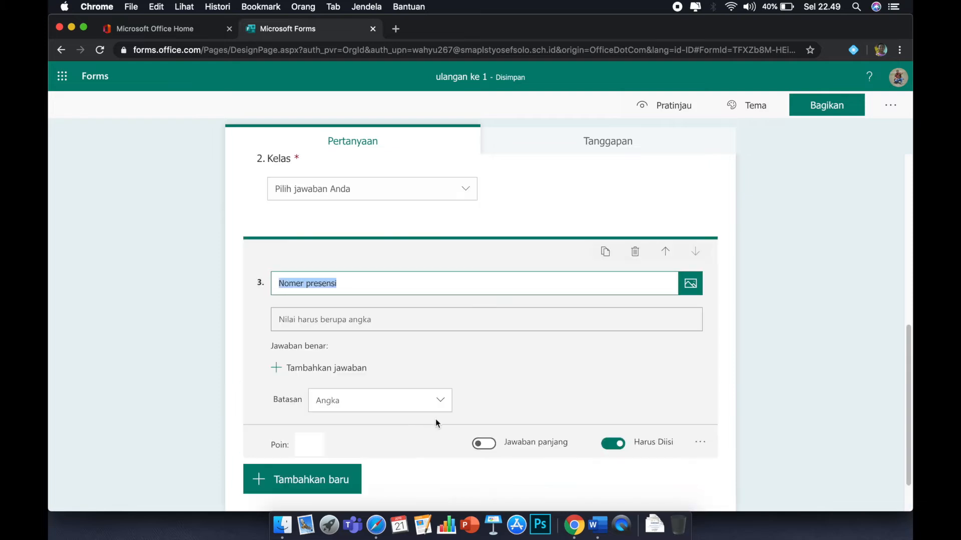
click(259, 427)
click(611, 430)
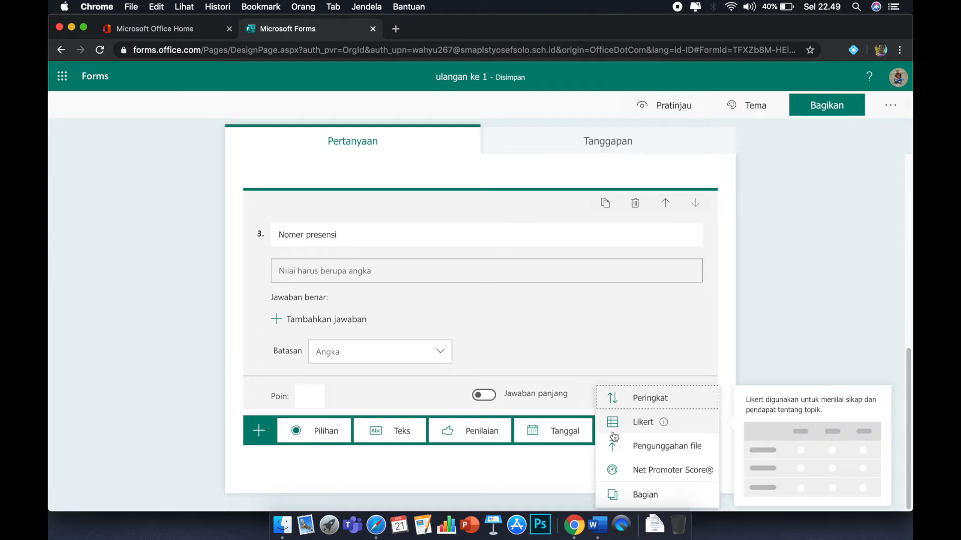
click(634, 500)
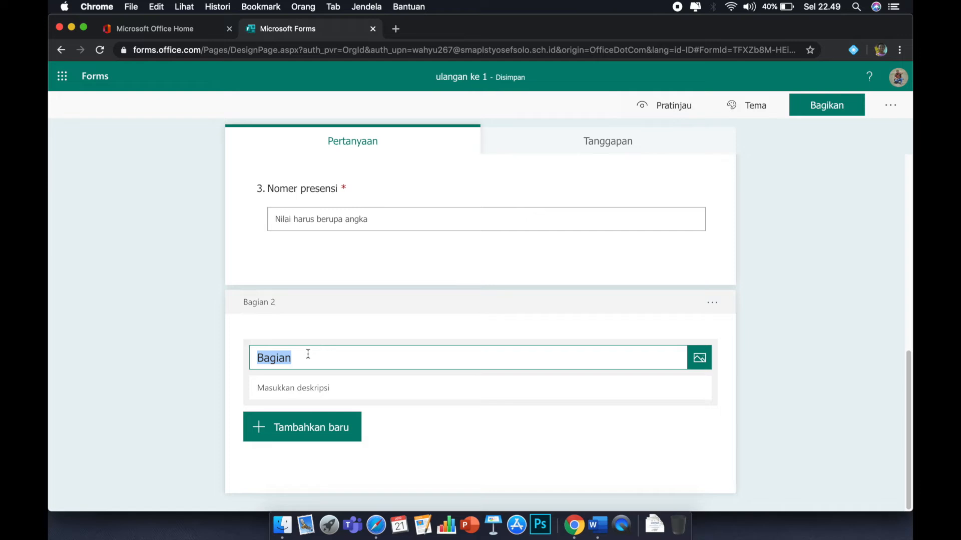
text(SOA)
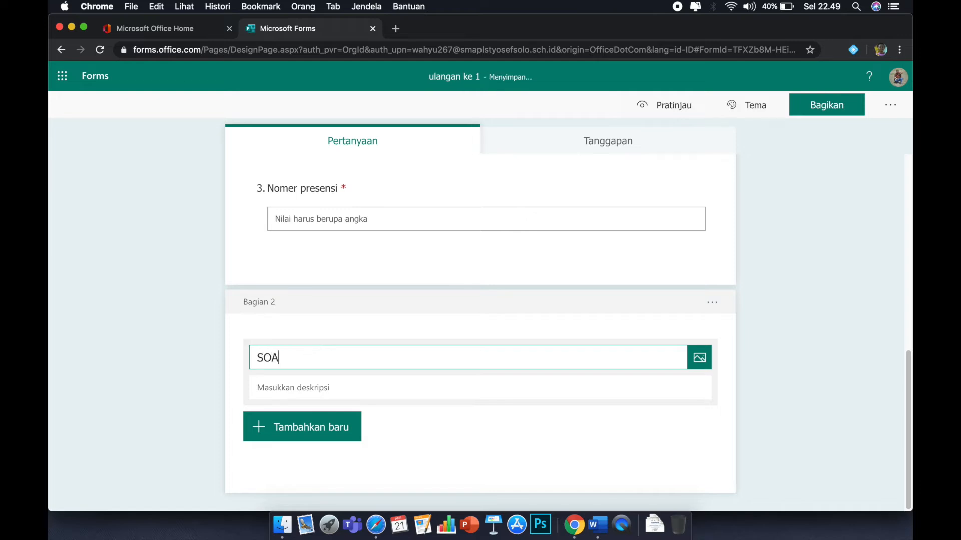
text(L-SOAL ULANGAN)
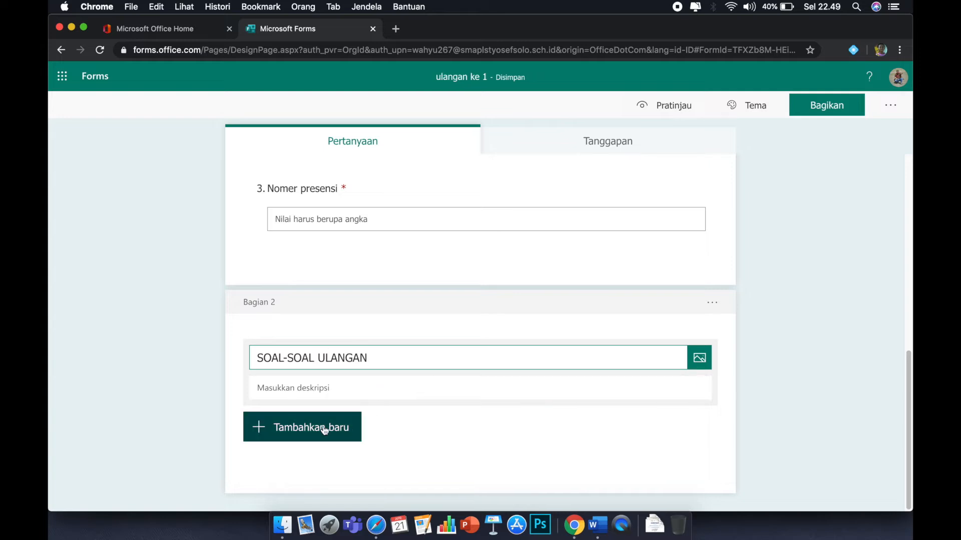
Add a choice question to the SOAL-SOAL ULANGAN section and switch to the Word document.
click(269, 429)
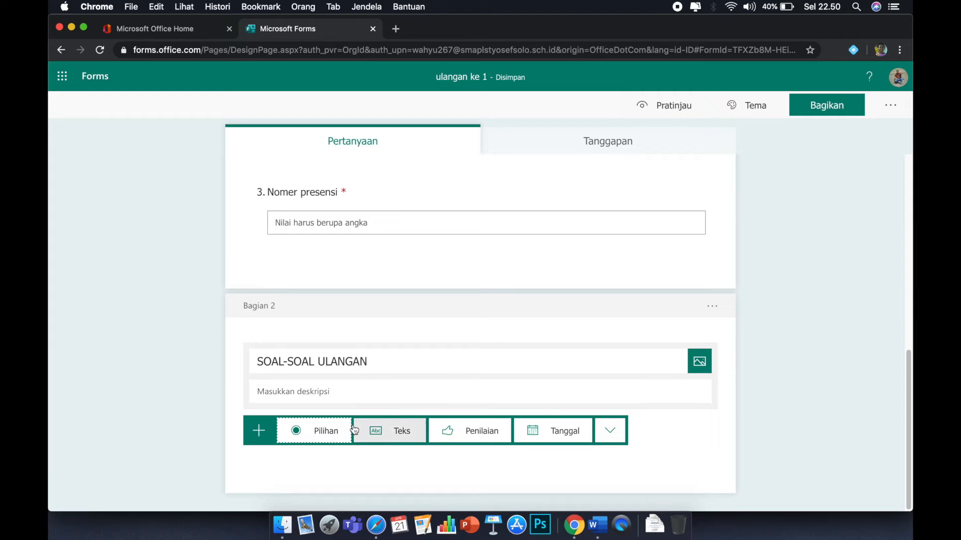
click(321, 433)
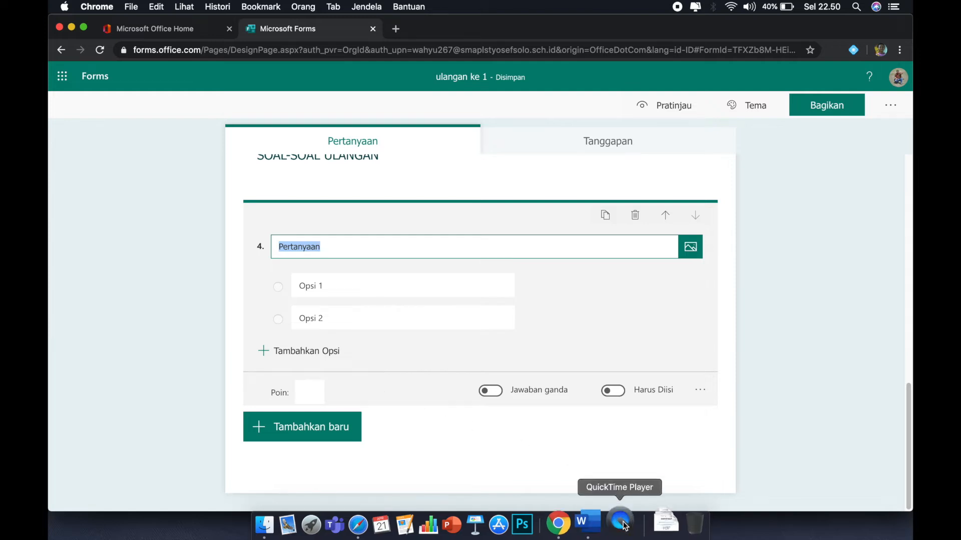
click(597, 523)
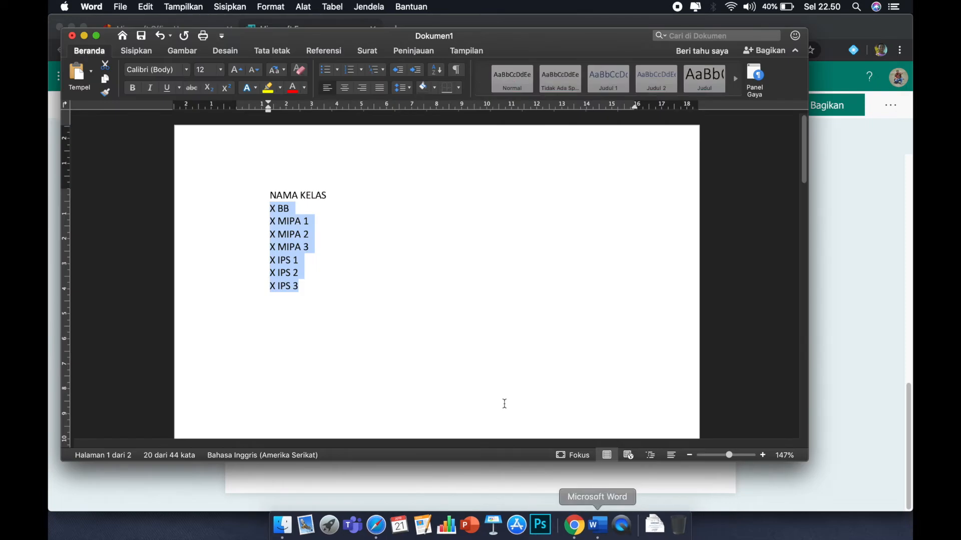
Copy the first question's text, "Siapa Nama Gubernur DKI yang sekarang", from the Word document.
scroll(452, 375, down, 10)
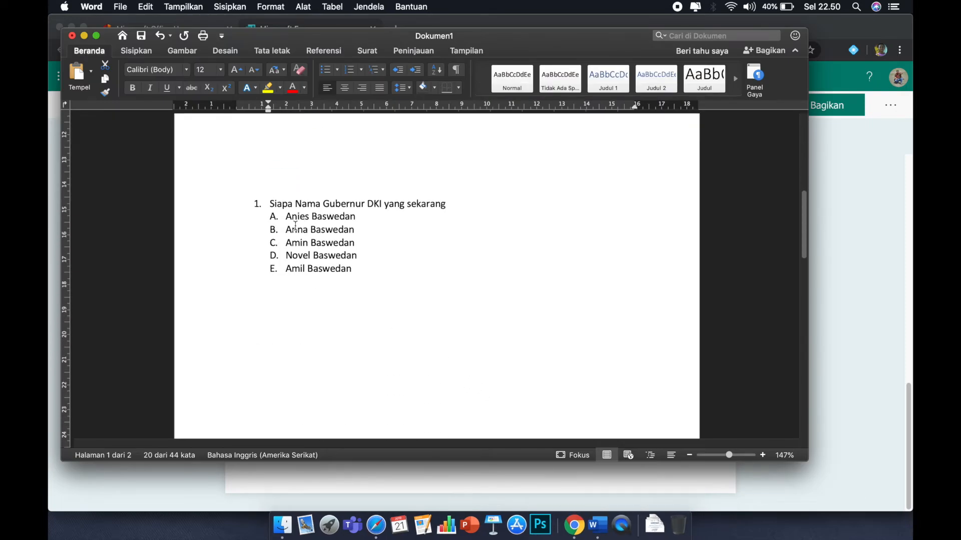
drag(269, 204, 433, 208)
right_click(433, 207)
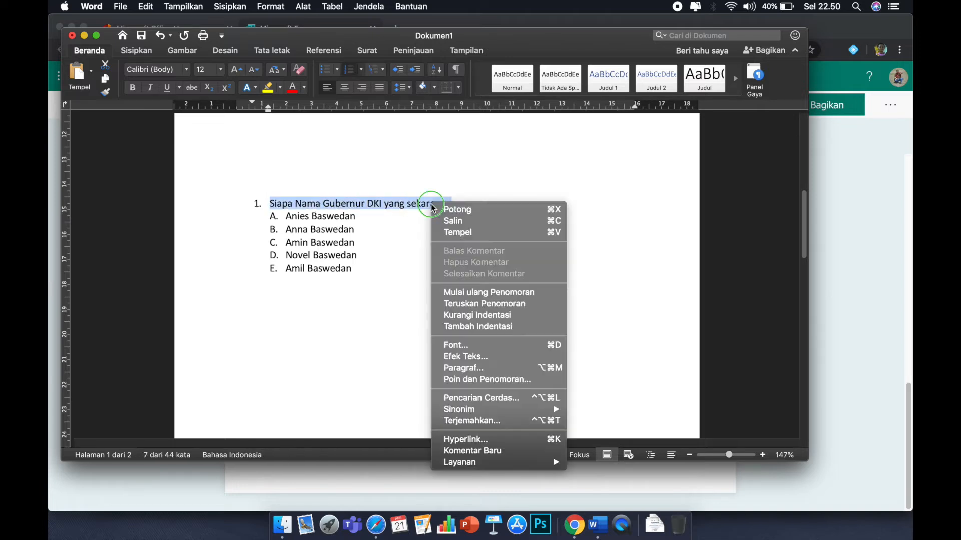
click(455, 222)
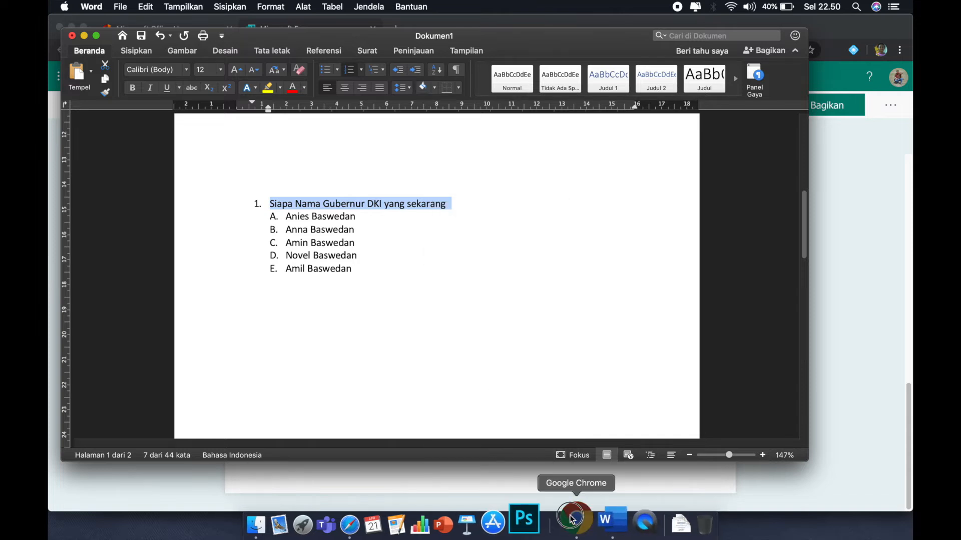
Paste the copied text as question 4's title and delete the leftover "1." list number before it.
click(572, 519)
drag(281, 246, 322, 248)
right_click(314, 245)
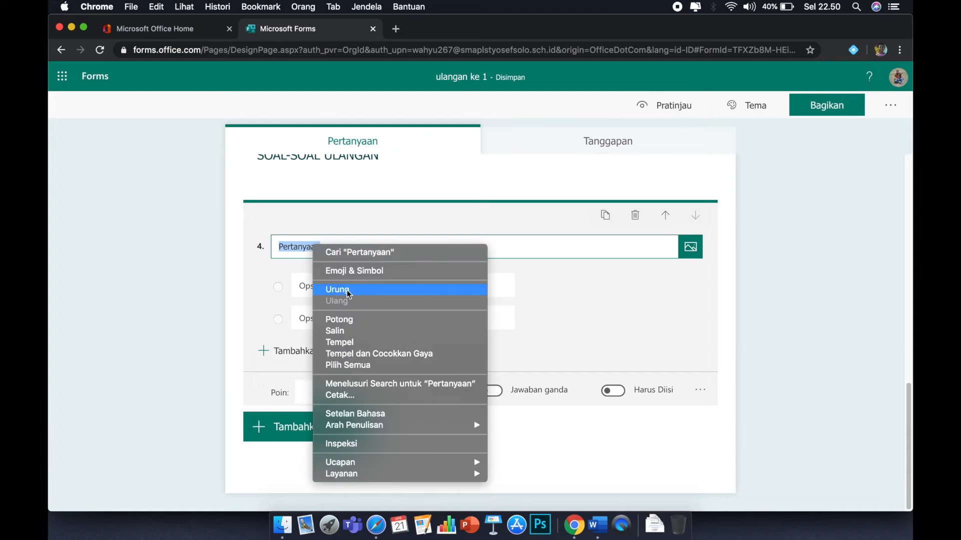
click(354, 344)
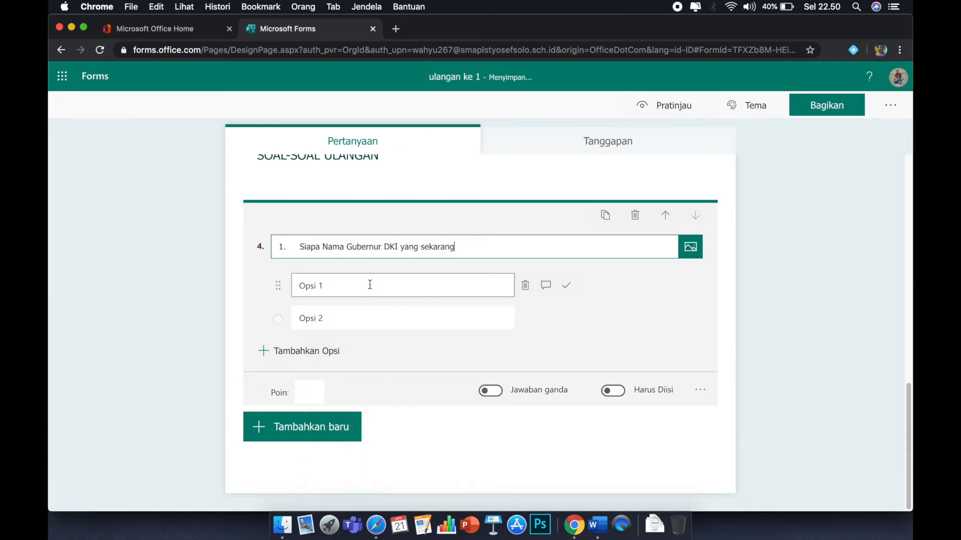
click(299, 247)
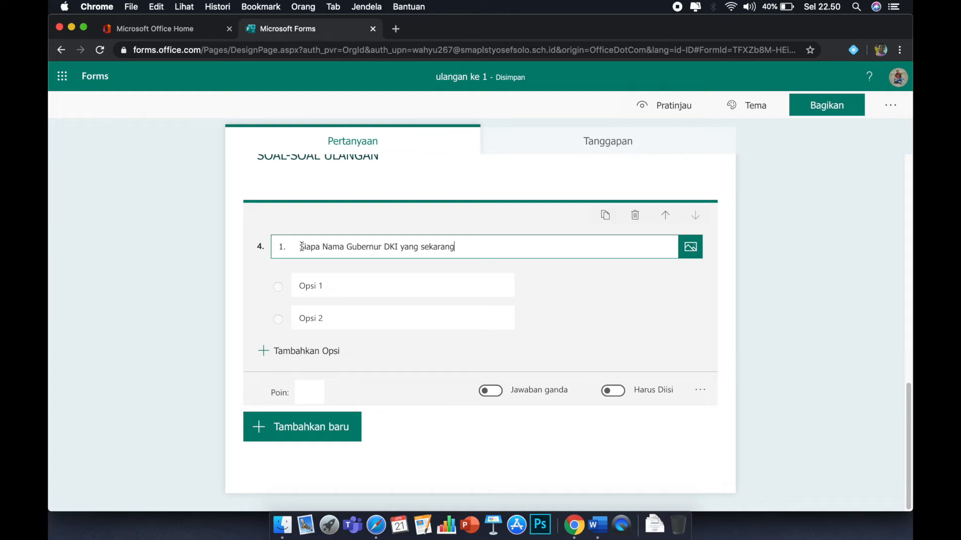
key(BackSpace)
key(BackSpace)
key(BackSpace)
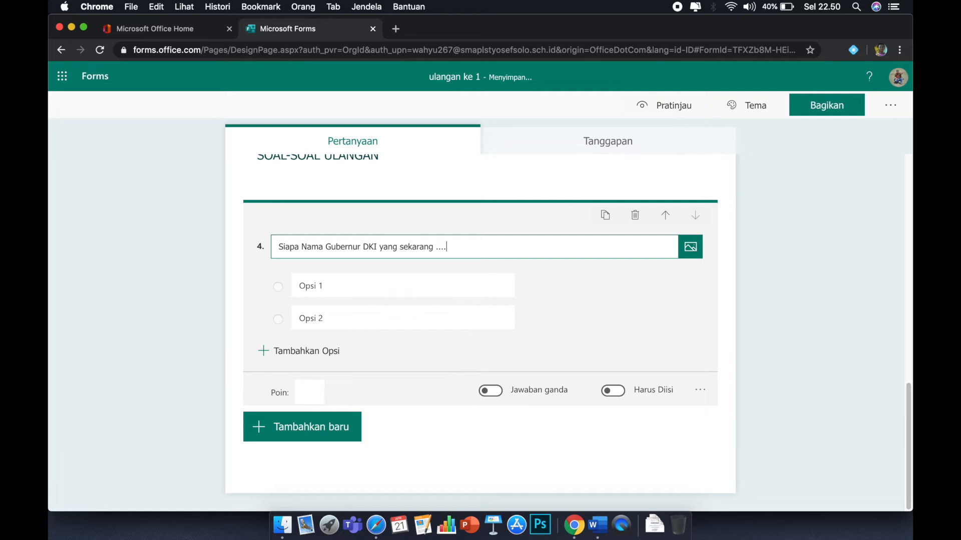
click(350, 288)
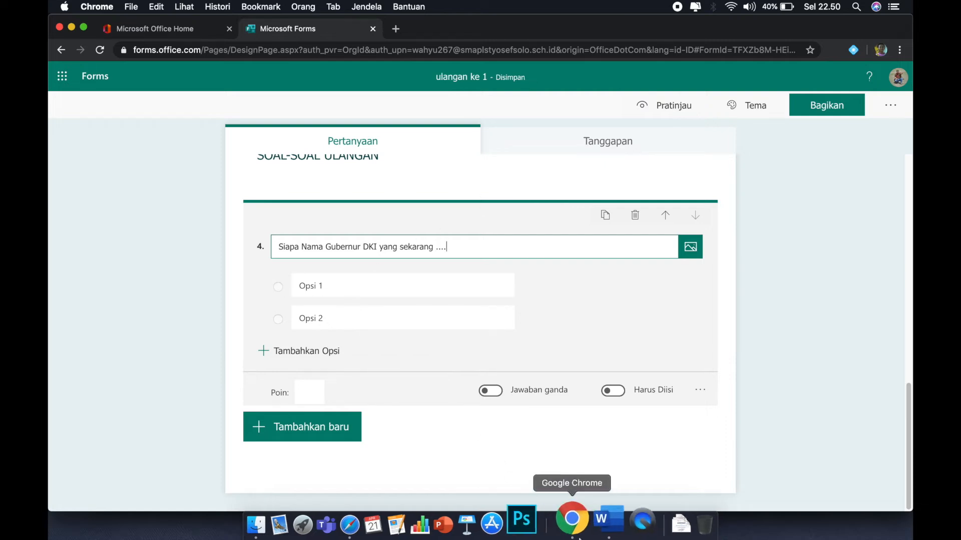
Remove the A–E lettering from the five answer options in Word and copy those options.
click(599, 529)
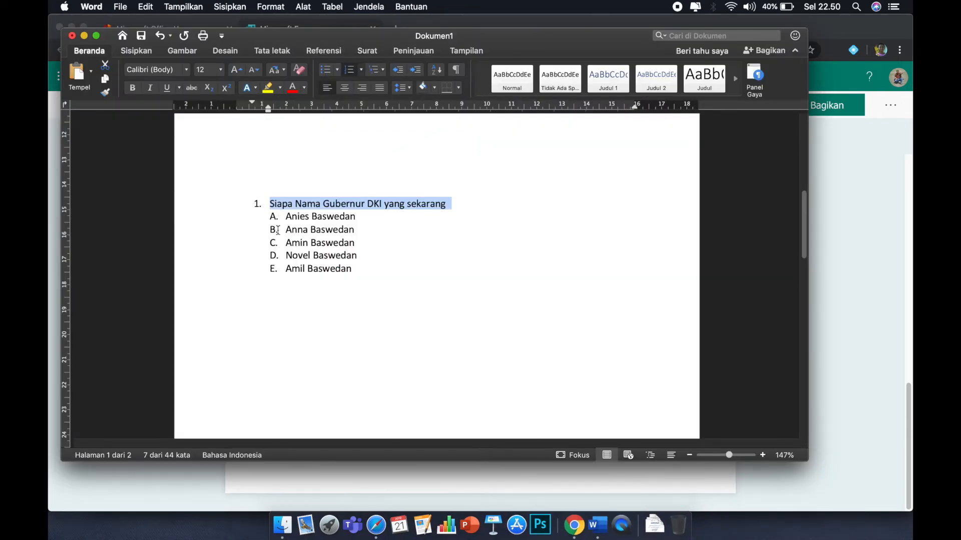
drag(286, 216, 355, 263)
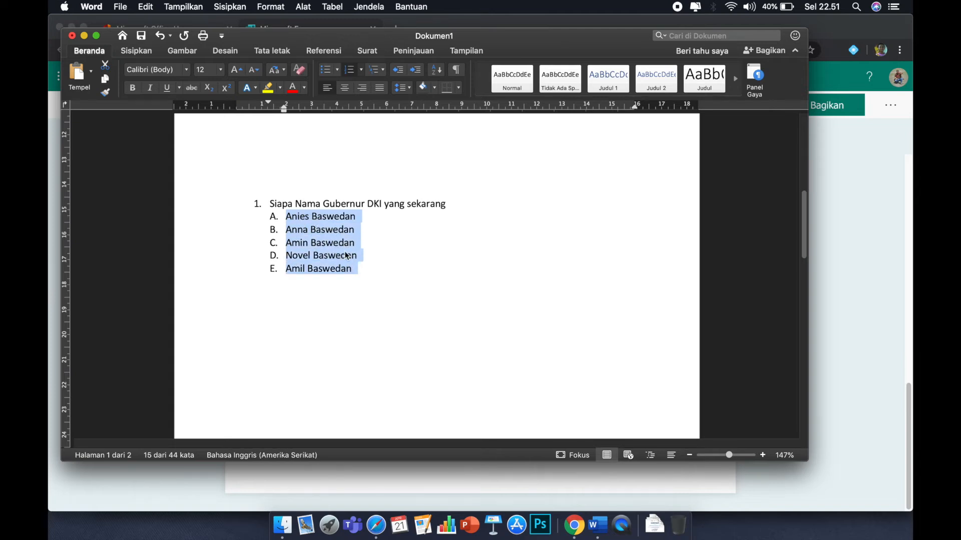
click(361, 70)
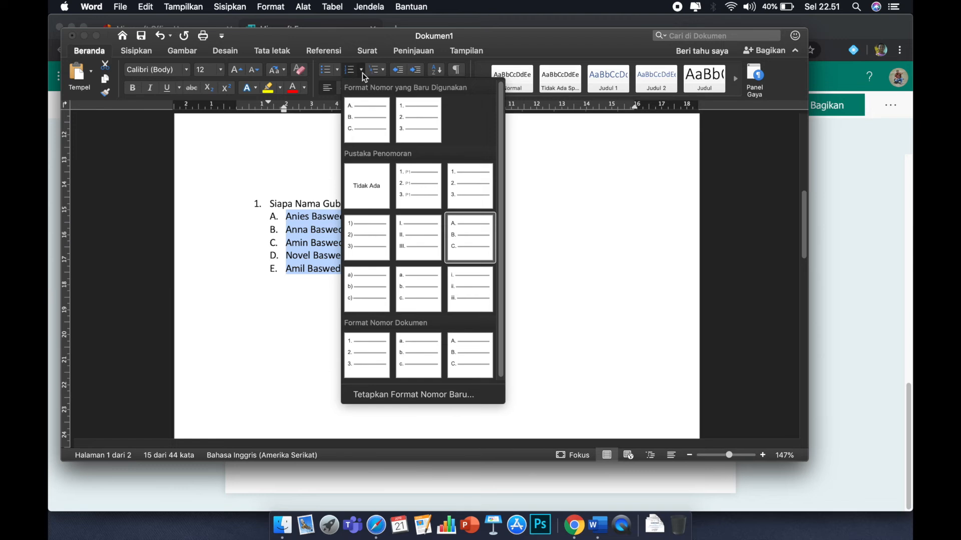
click(368, 186)
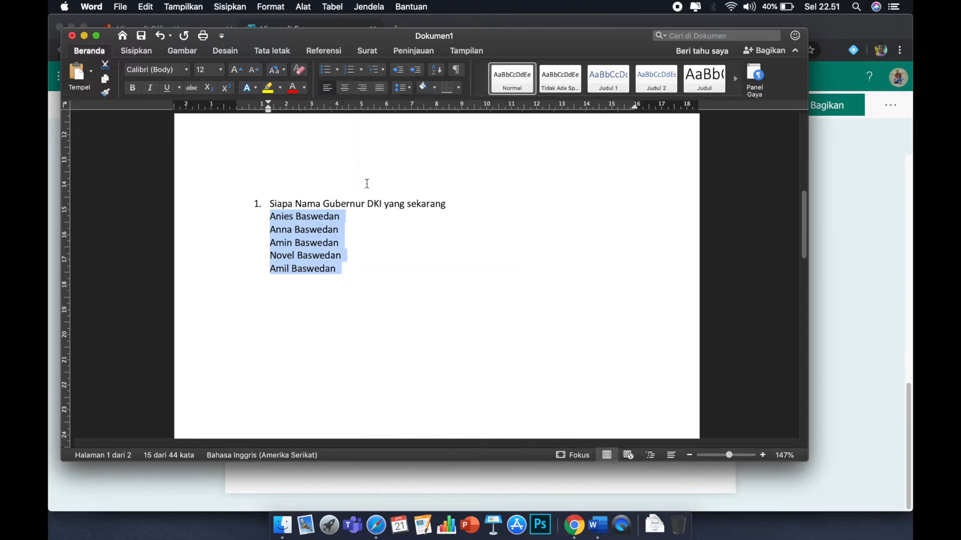
right_click(311, 232)
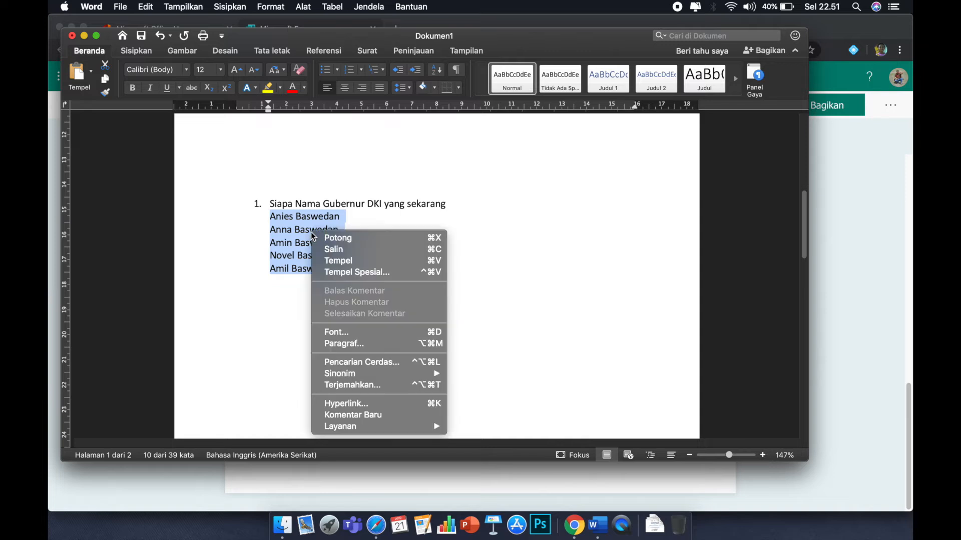
click(337, 251)
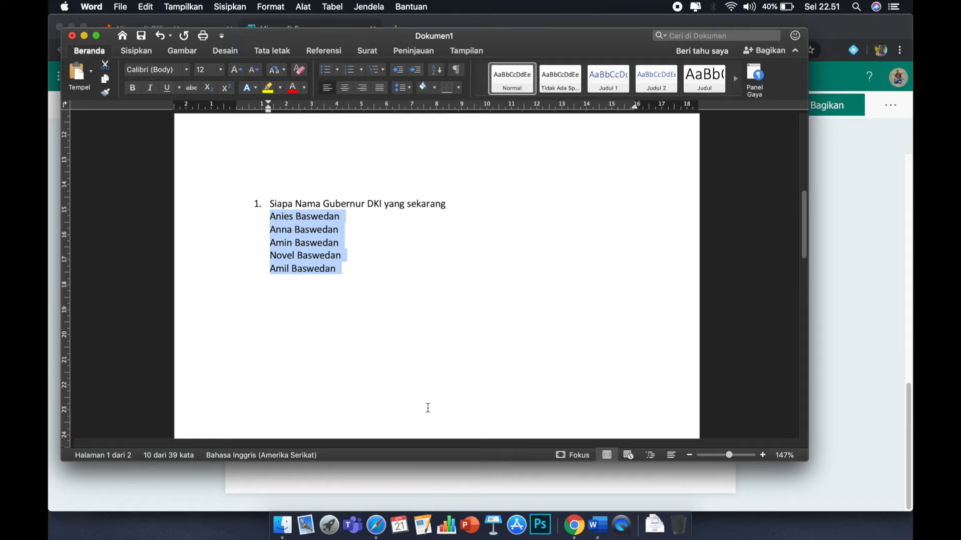
Paste the five answers into question 4's options and delete the extra leftover Opsi 2 option.
click(575, 524)
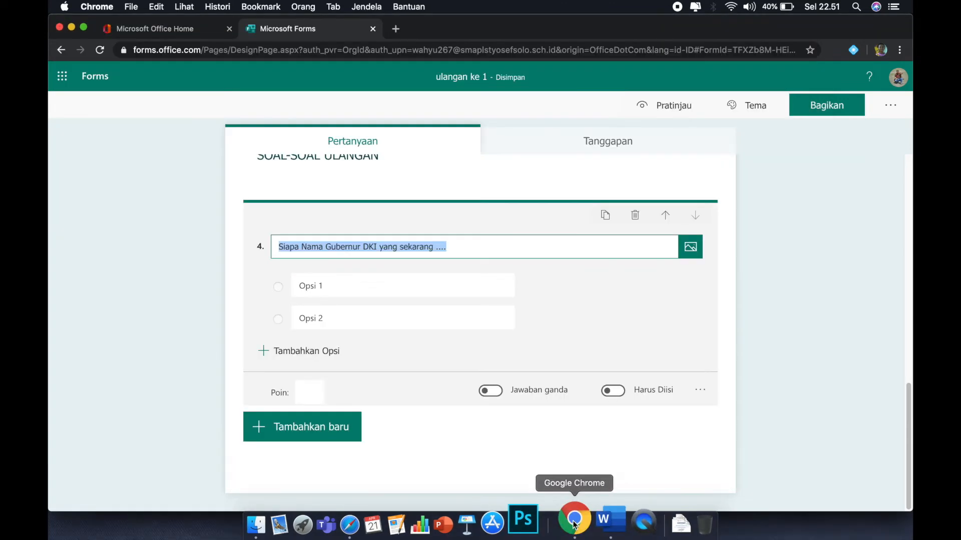
click(301, 288)
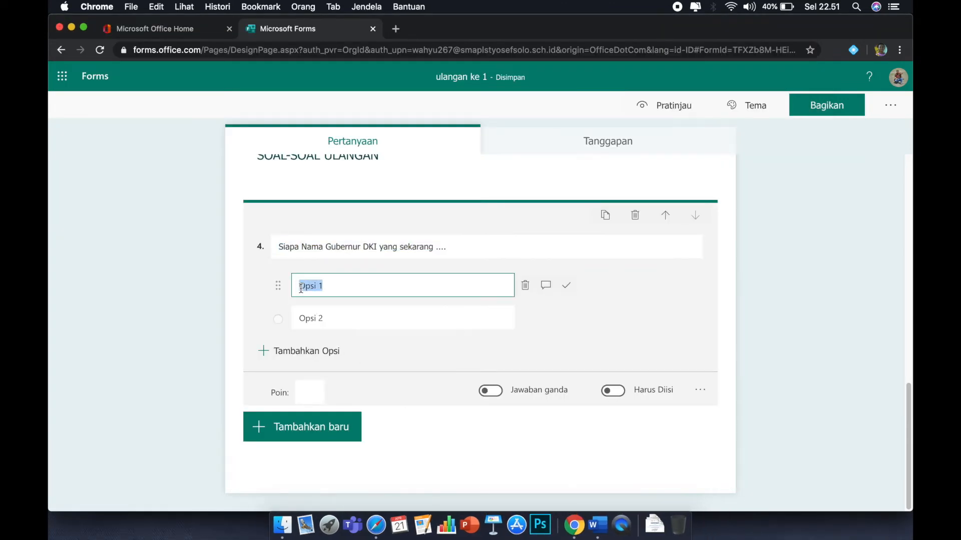
right_click(303, 289)
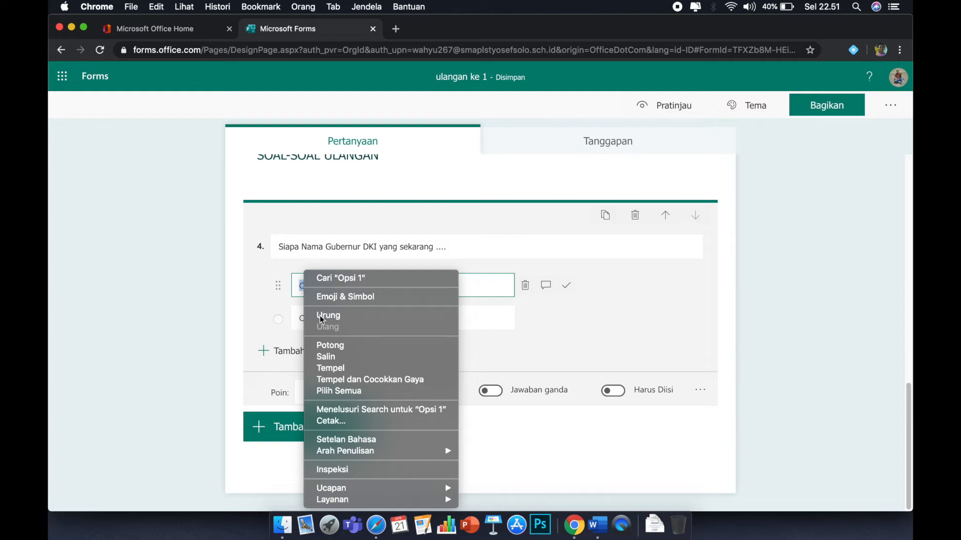
click(330, 368)
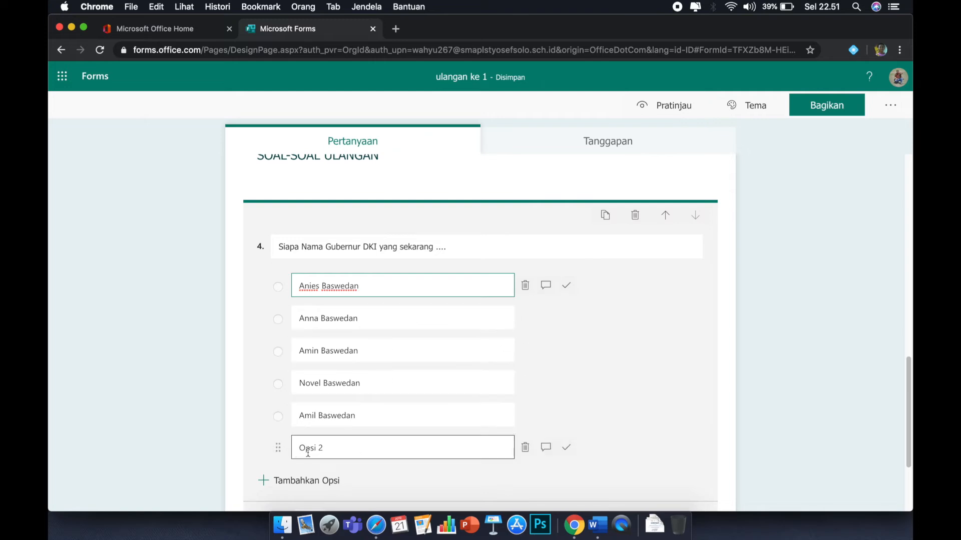
click(331, 452)
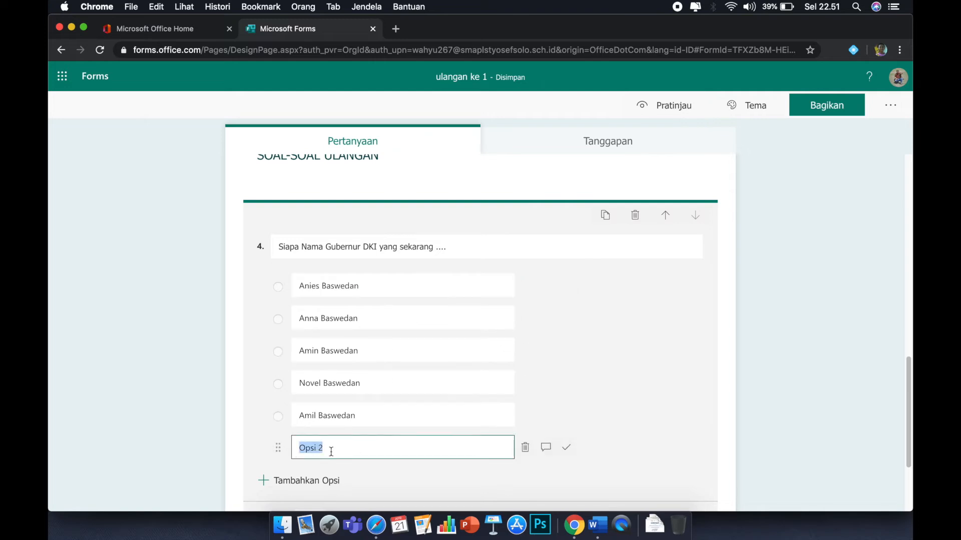
click(525, 448)
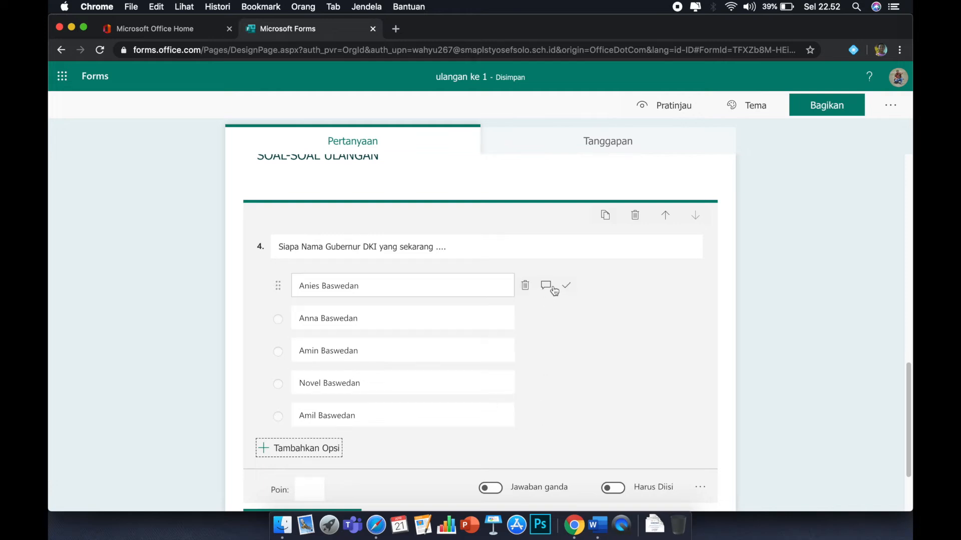
Mark Anies Baswedan as the correct answer, then add a new text question below.
click(566, 288)
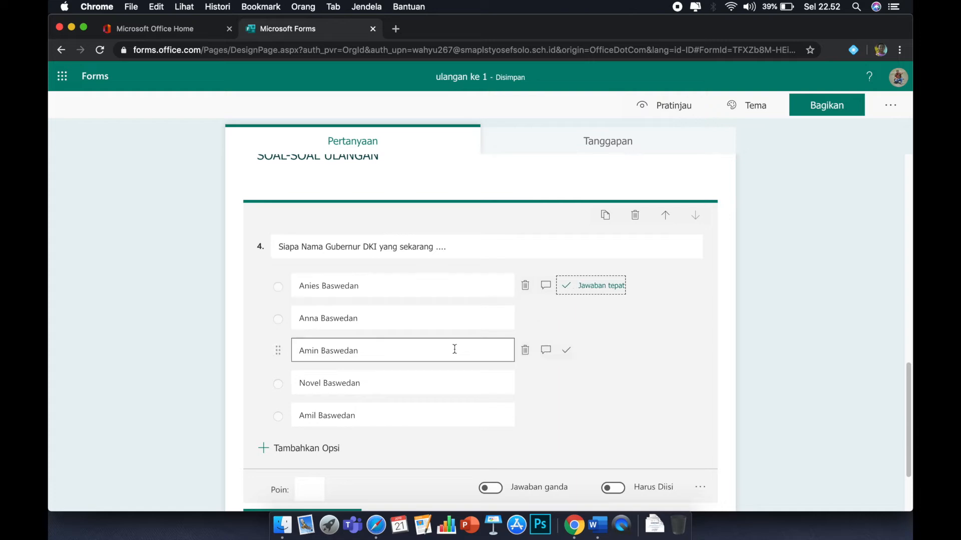
scroll(453, 392, down, 3)
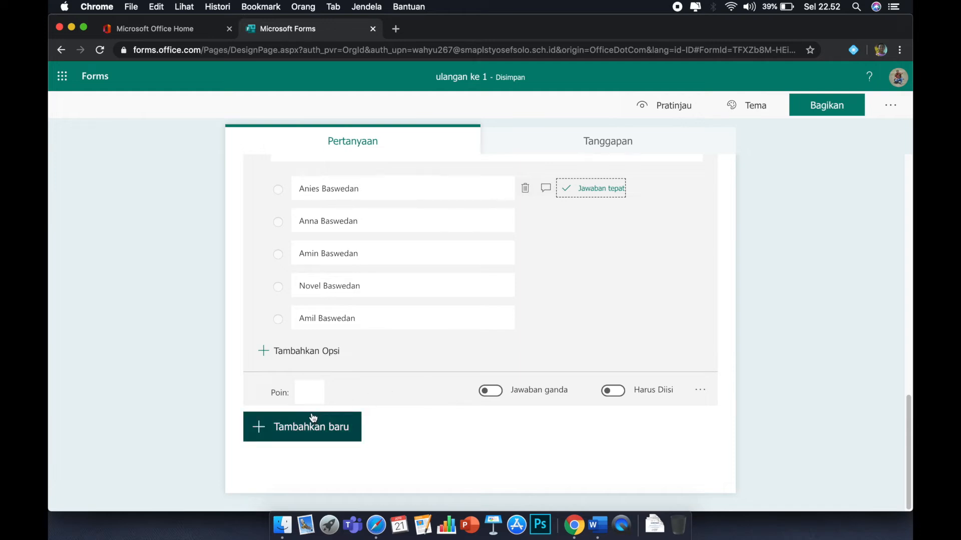
click(273, 428)
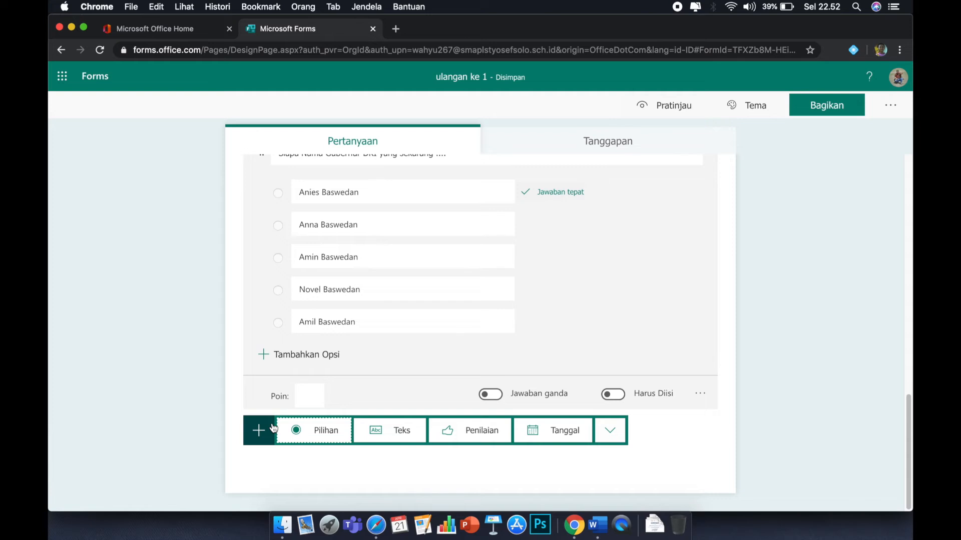
click(392, 435)
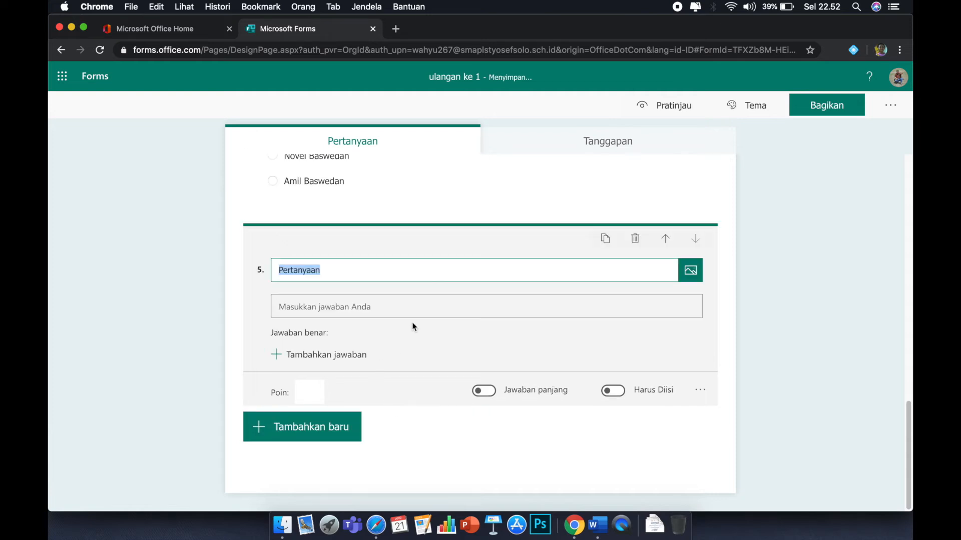
Open image insertion for question 5.
click(690, 271)
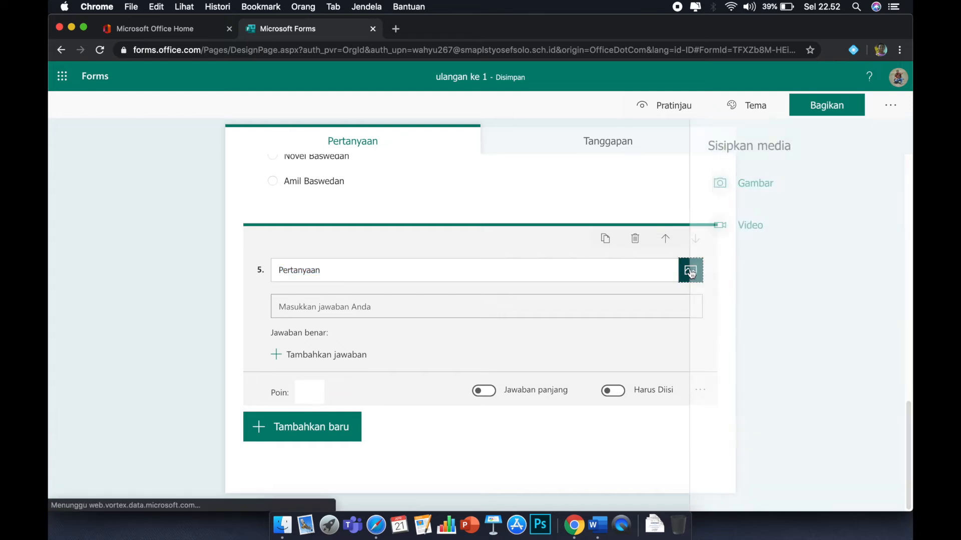
click(718, 190)
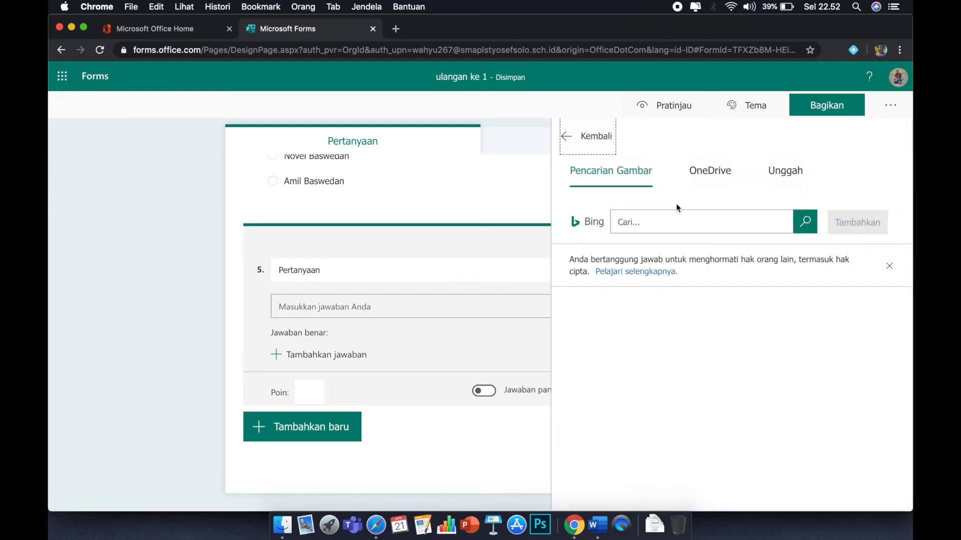
click(643, 222)
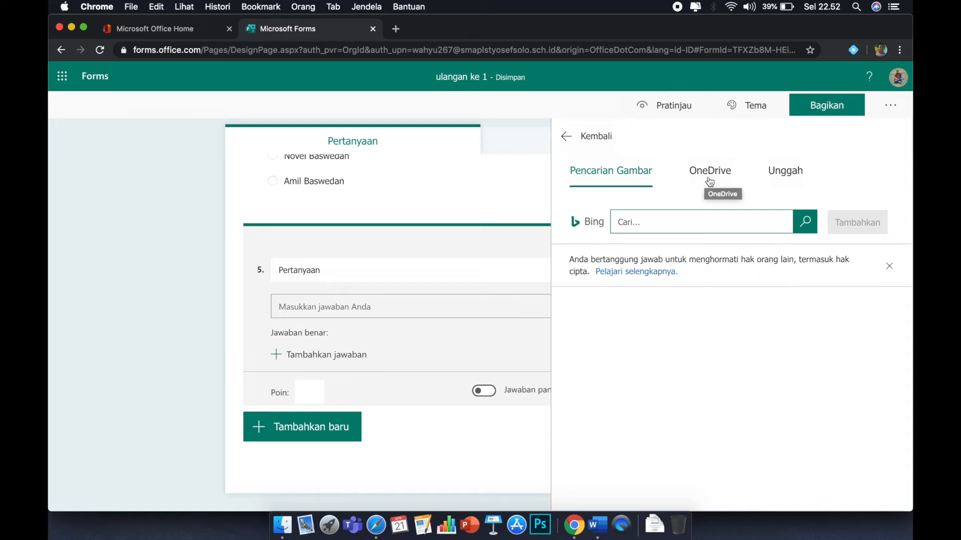
click(786, 175)
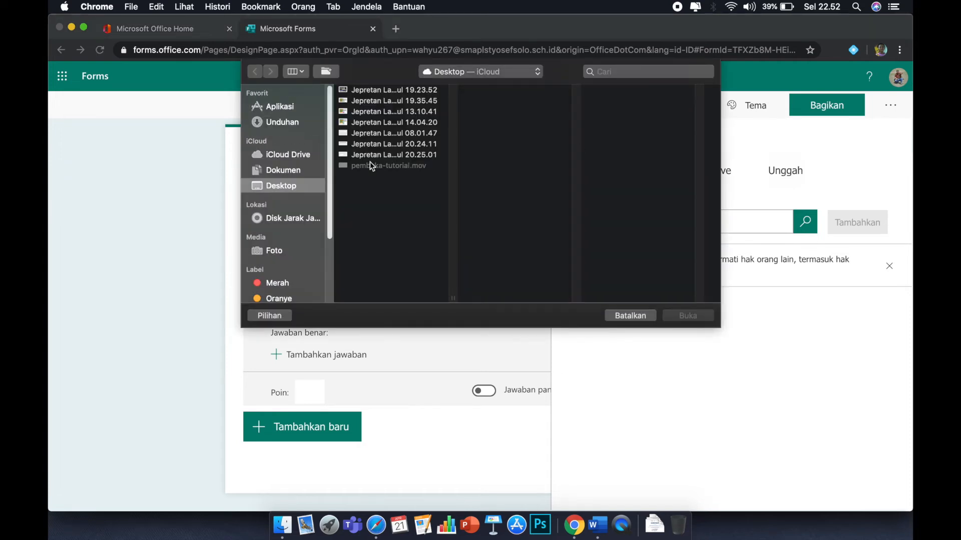
click(635, 320)
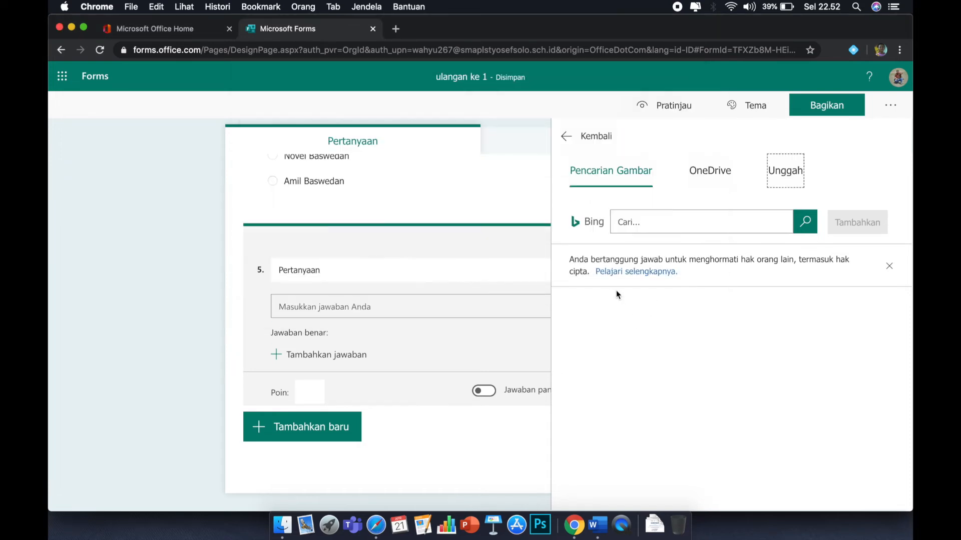
Search Bing images for ANGKLUNG and insert the 1527x888 angklung photo into question 5.
click(634, 224)
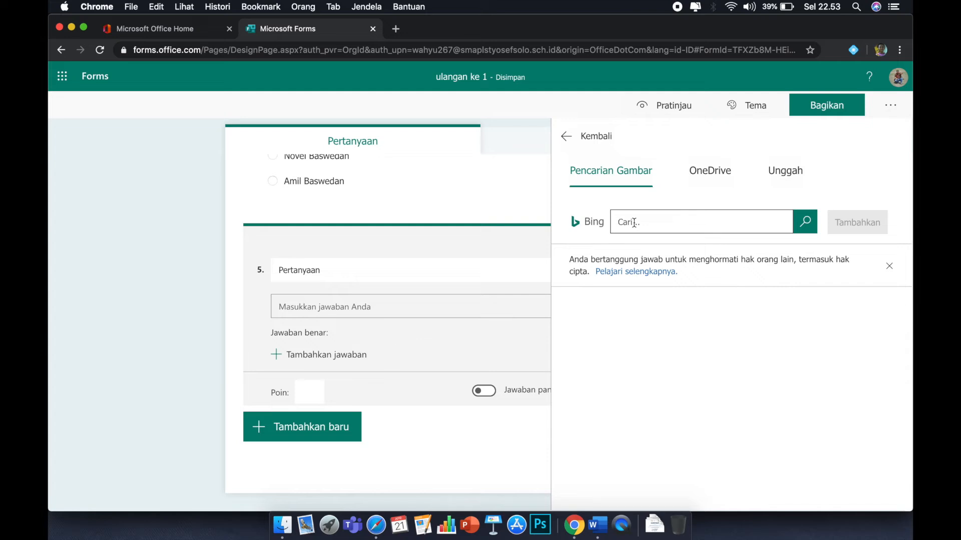
text(ANGKLUNG)
click(804, 223)
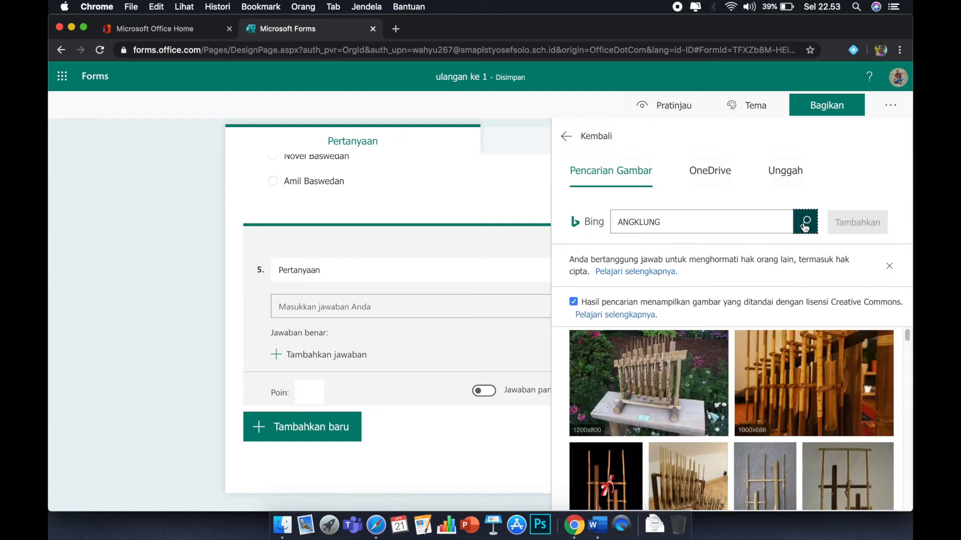
scroll(730, 388, down, 1)
scroll(730, 387, down, 5)
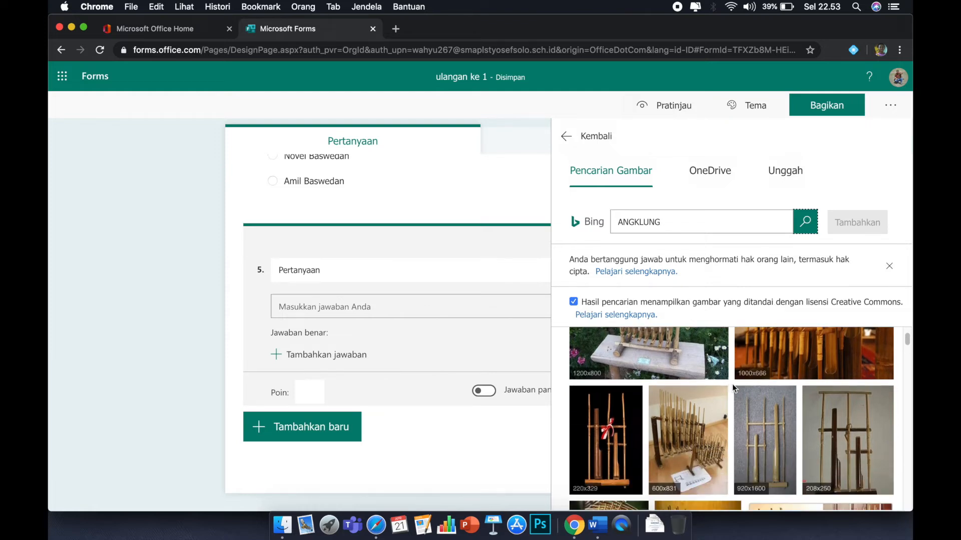
scroll(765, 389, up, 2)
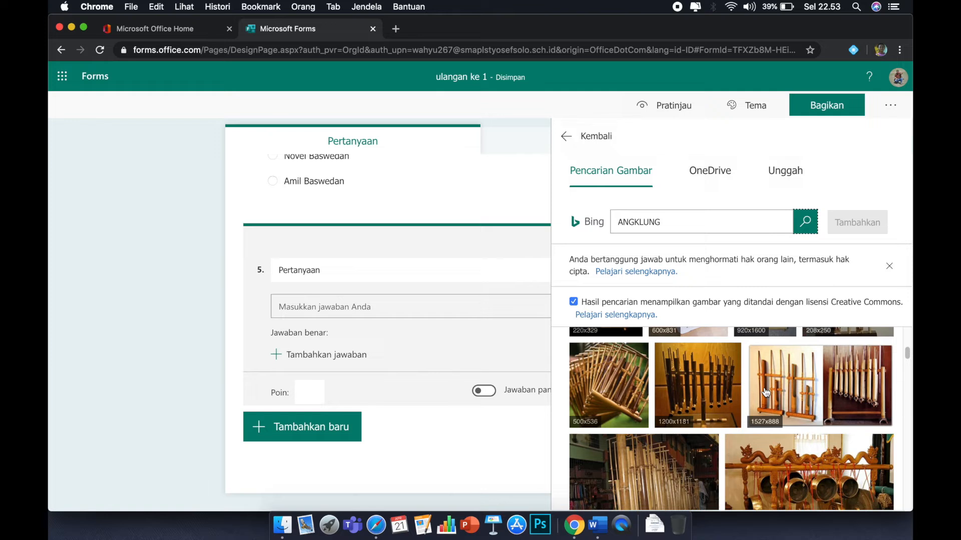
scroll(796, 389, up, 4)
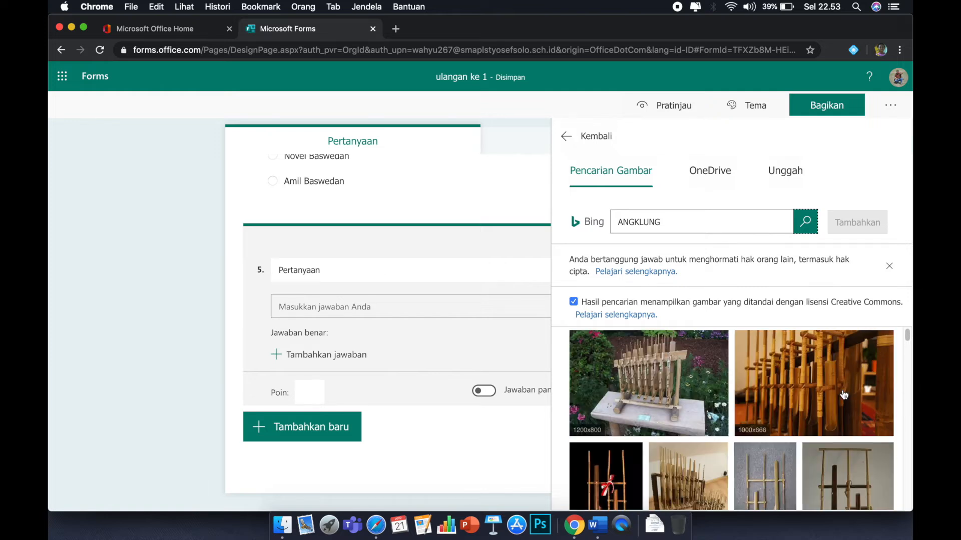
scroll(840, 394, down, 3)
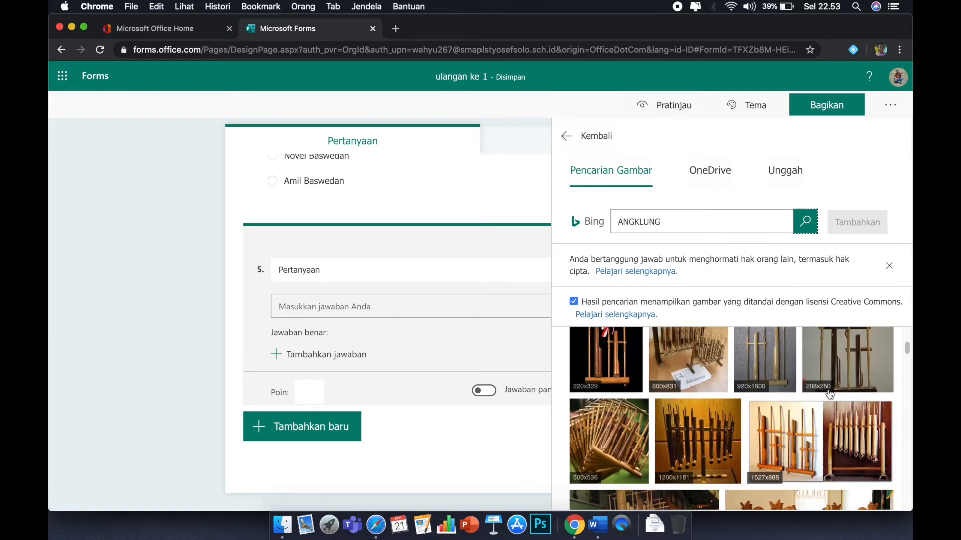
click(798, 431)
click(861, 223)
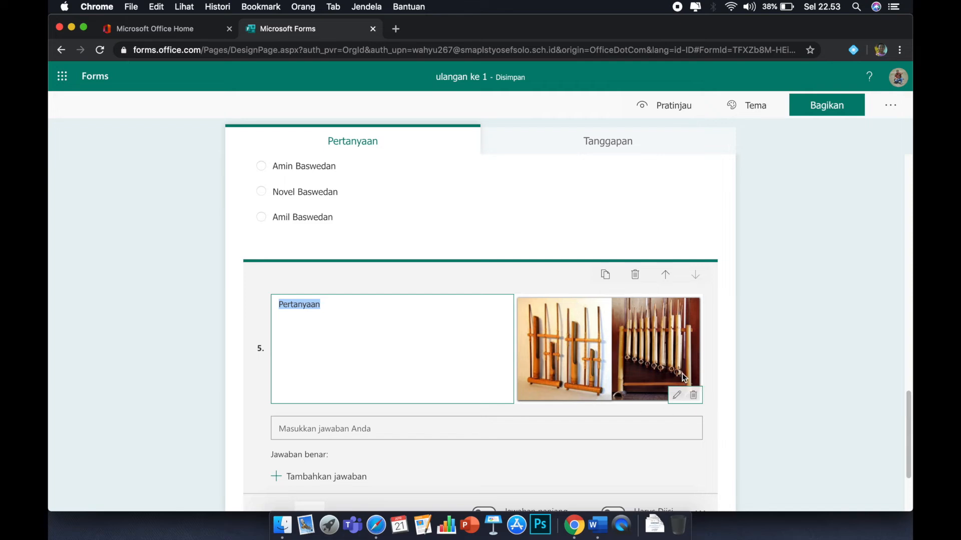
Set question 5's image display to the large size.
click(545, 315)
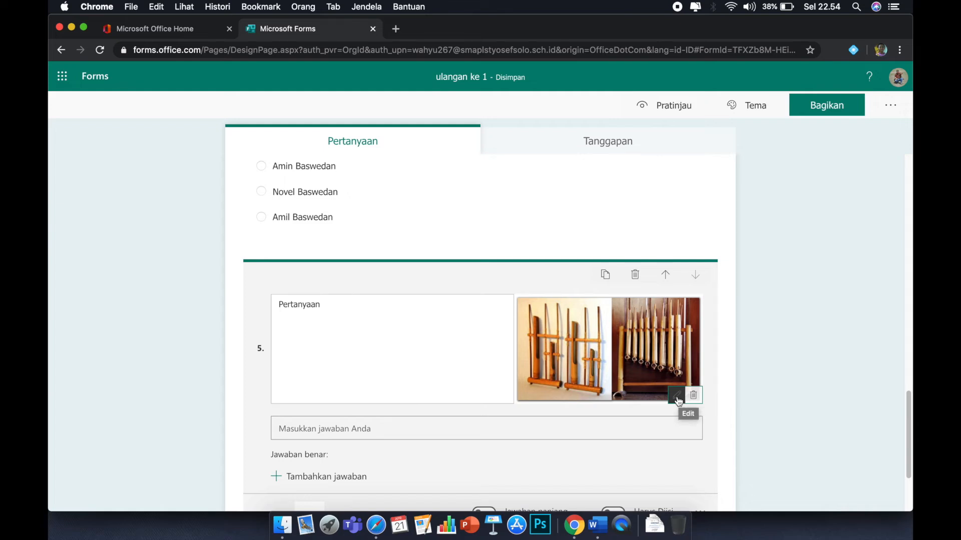
click(677, 397)
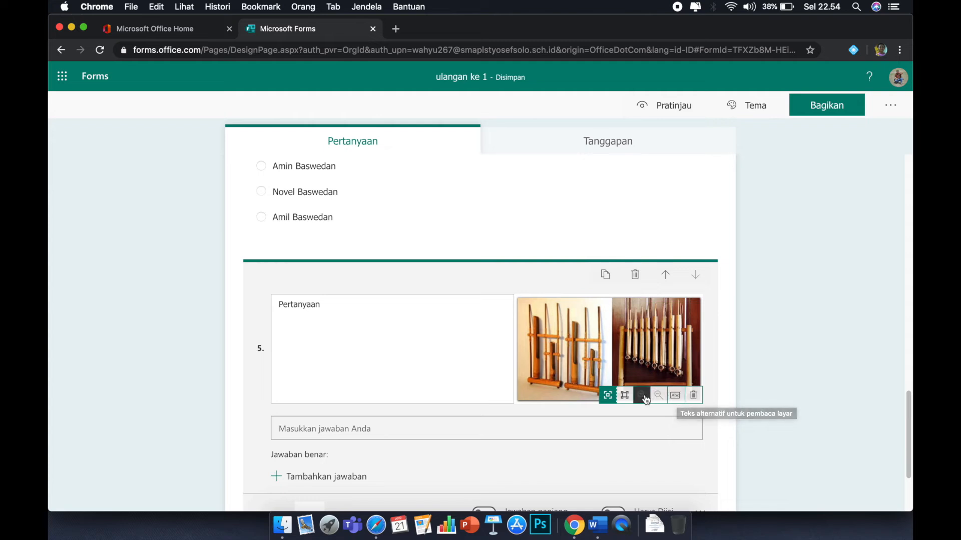
click(607, 396)
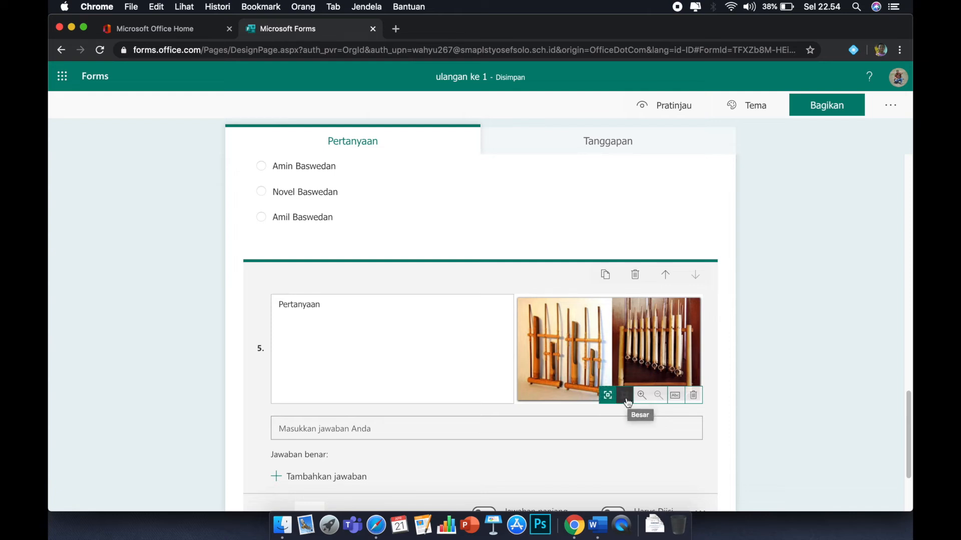
click(625, 396)
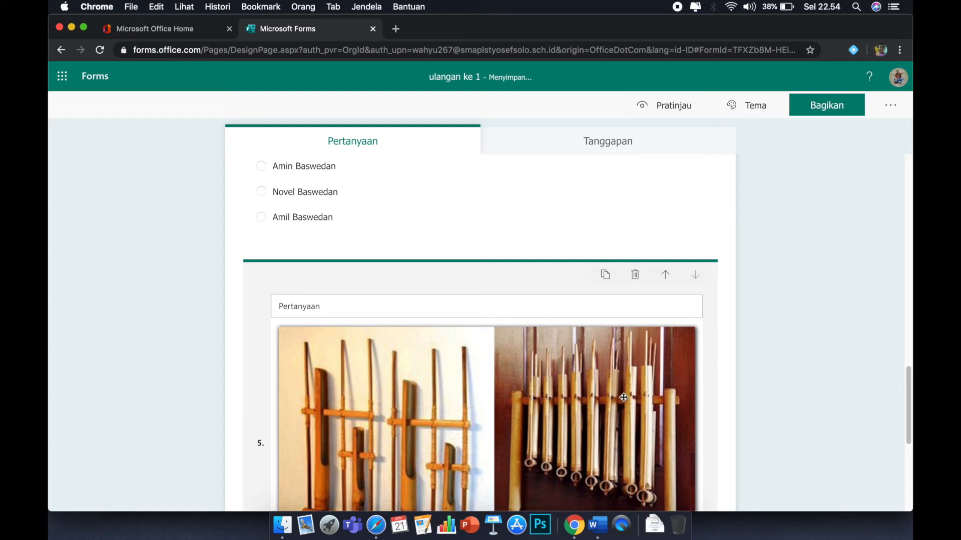
Replace question 5's text with "Berasal dari manakah alat musik seperti pada gambar ....".
click(909, 390)
mouse_move(909, 390)
mouse_down()
mouse_move(909, 420)
mouse_move(909, 409)
mouse_up()
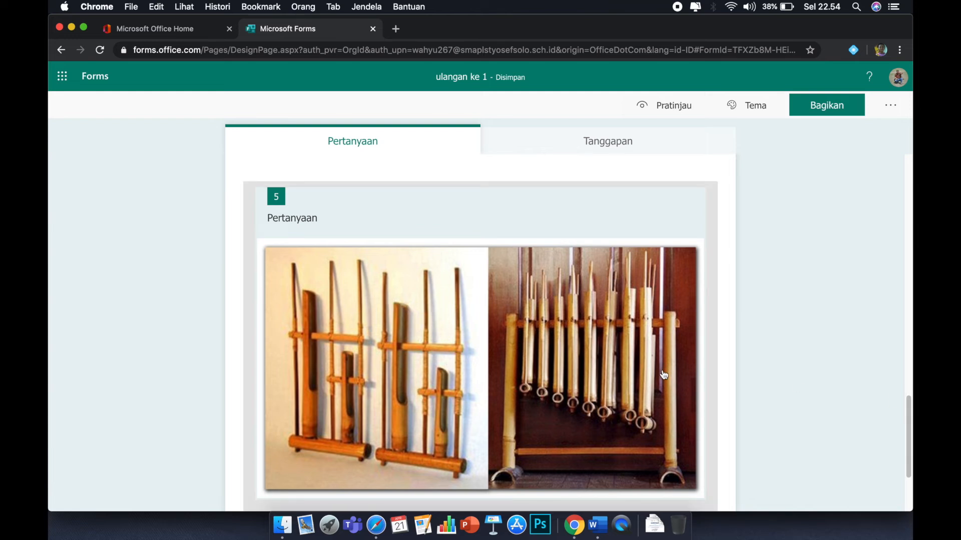
click(314, 222)
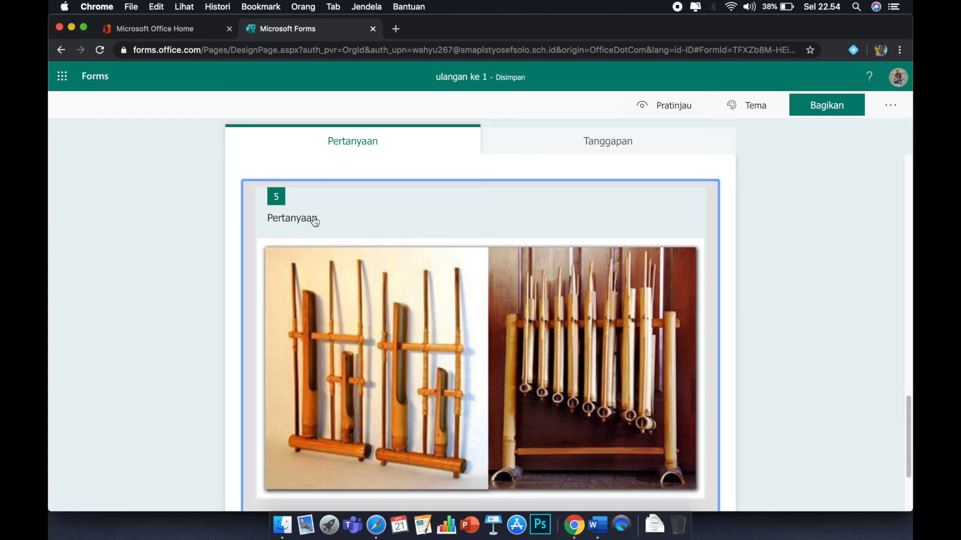
click(322, 202)
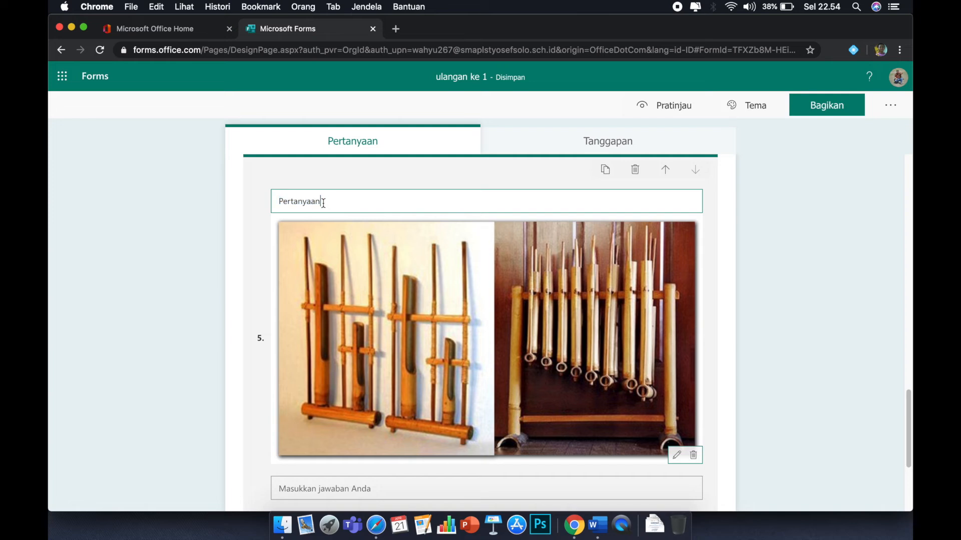
drag(322, 202, 243, 191)
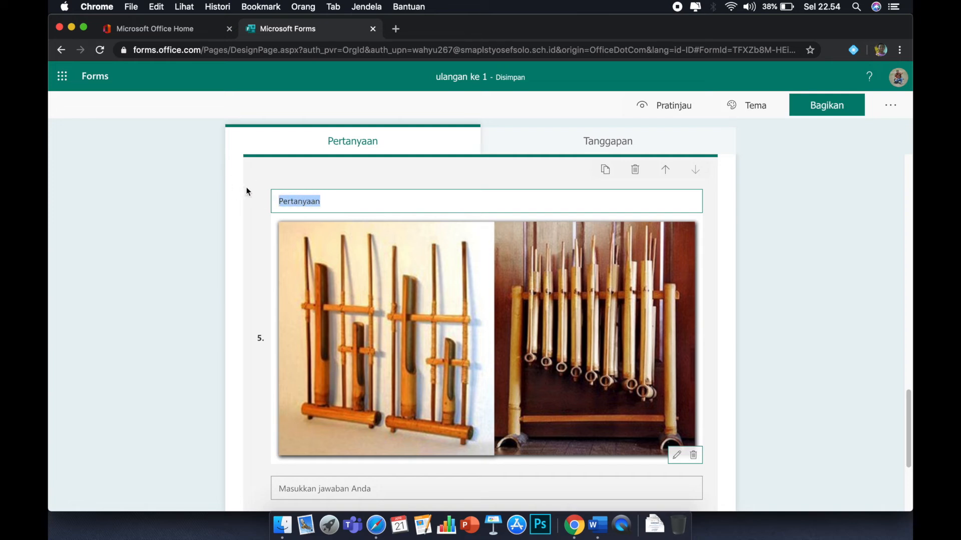
text(apak)
key(BackSpace)
key(BackSpace)
key(BackSpace)
key(BackSpace)
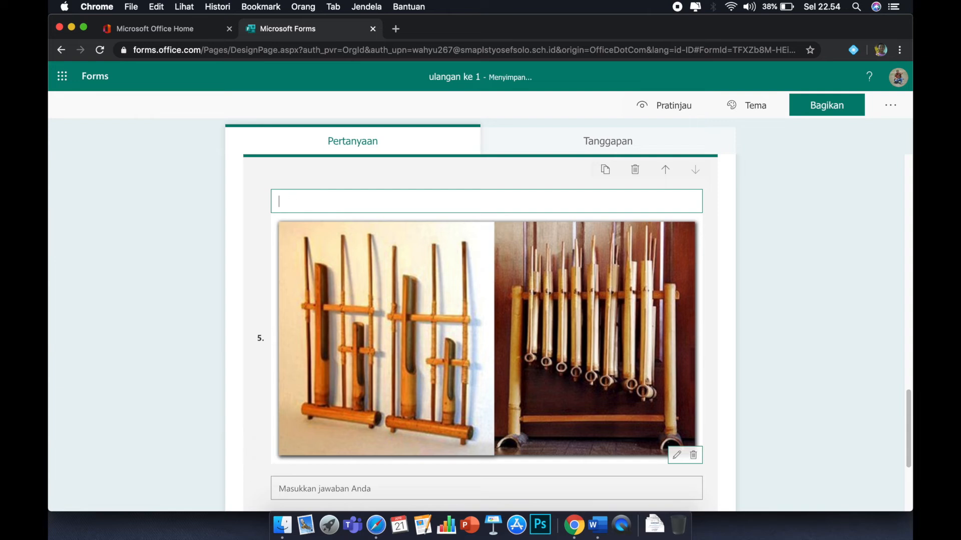
text(Berasal dari manakah alat musik se)
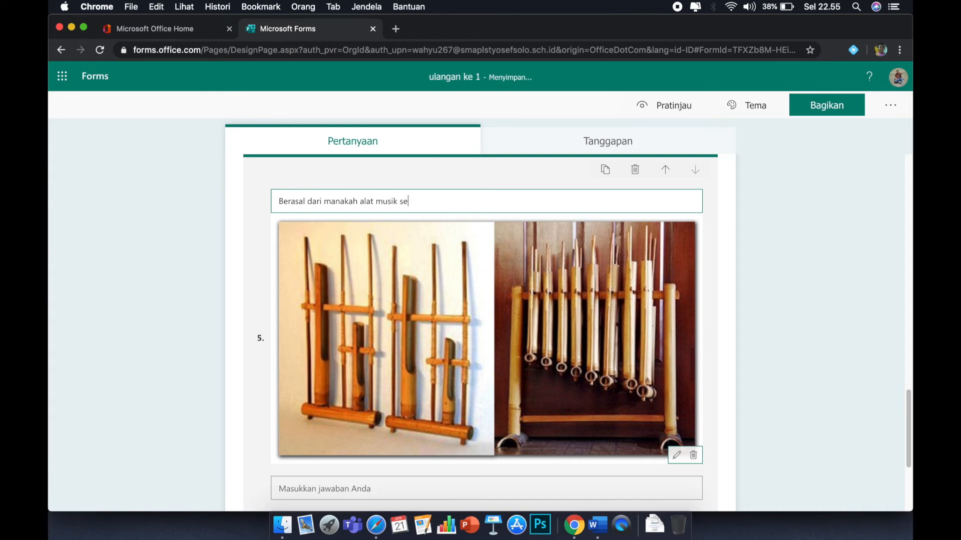
text(perti pada gambar ....)
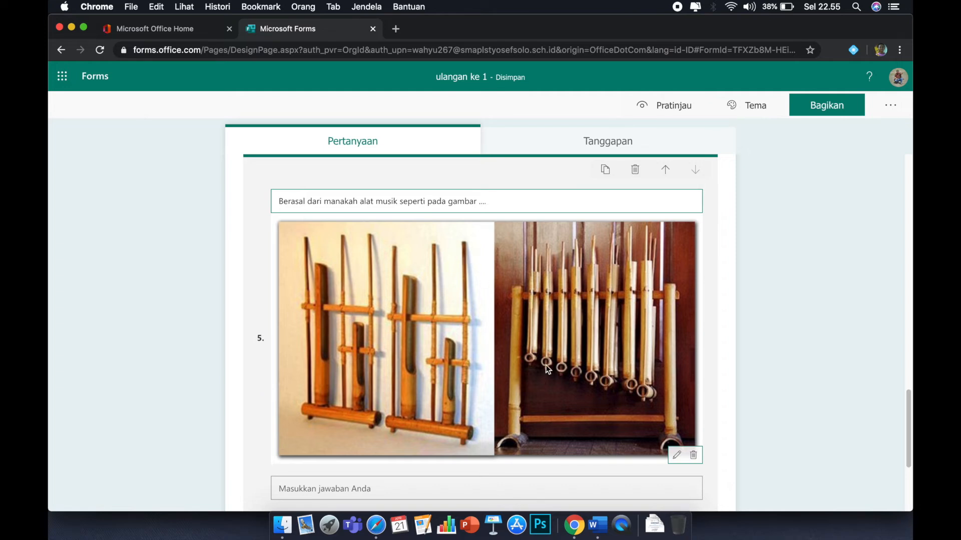
Add "jawa barat" as question 5's correct answer.
scroll(543, 367, down, 1)
scroll(543, 367, down, 5)
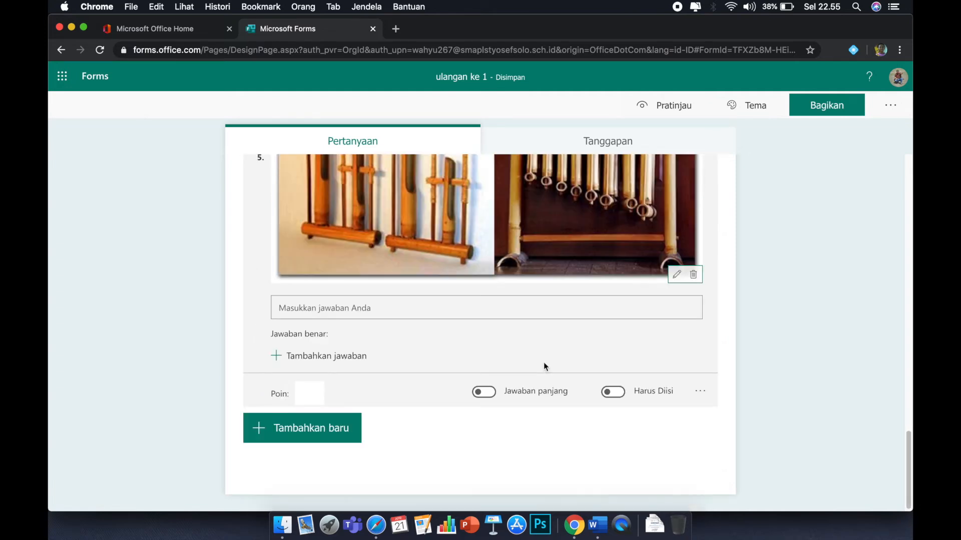
click(304, 360)
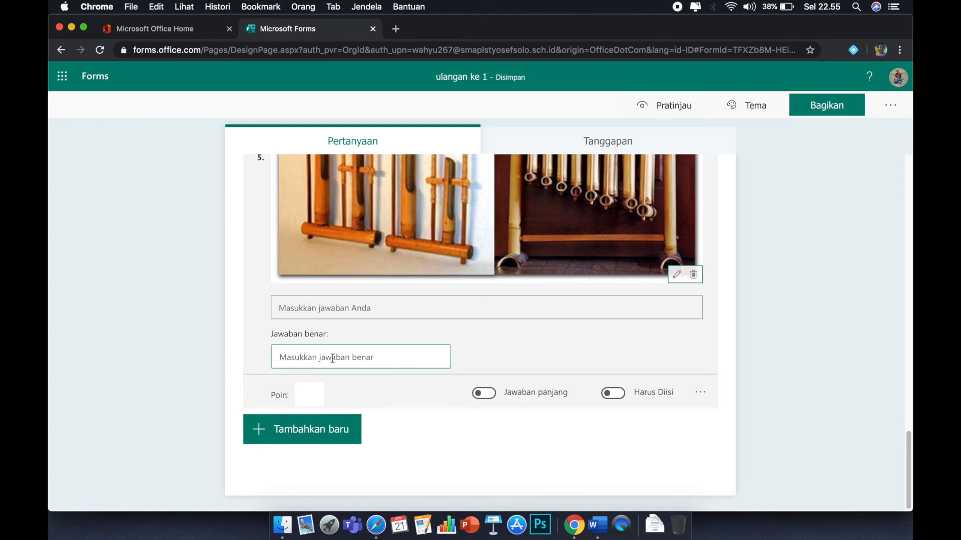
text(ja)
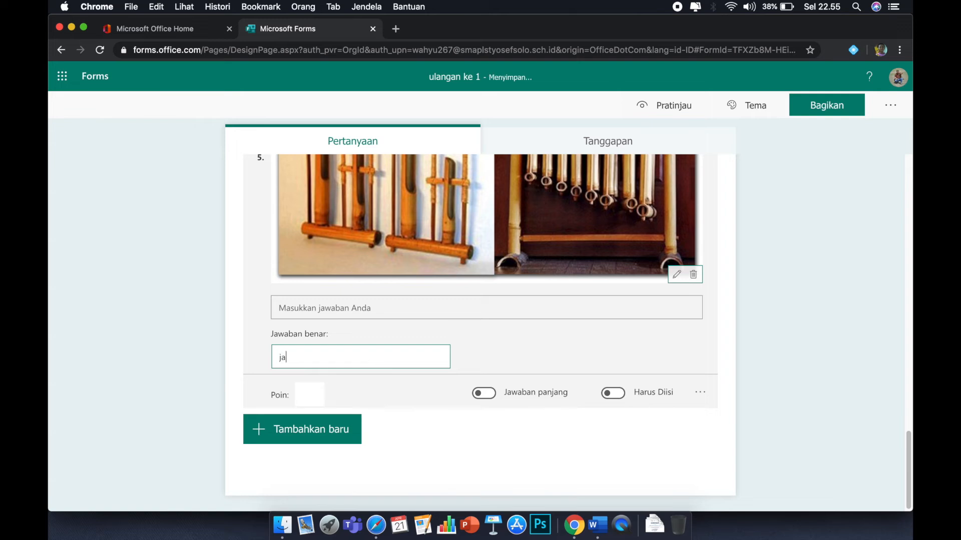
text(wa barat)
click(519, 357)
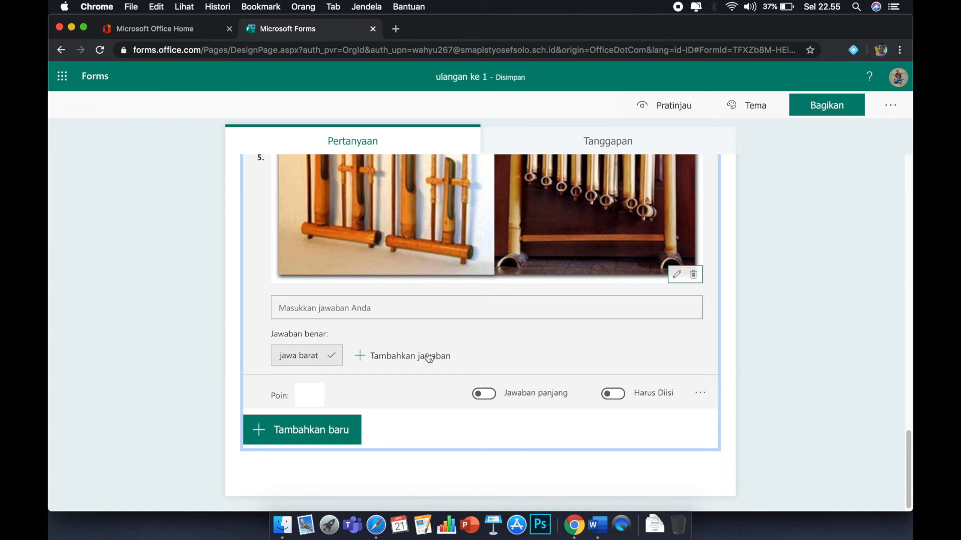
Try to add "JAWA BARAT" and then "JAWA" as further correct answers for question 5.
click(389, 357)
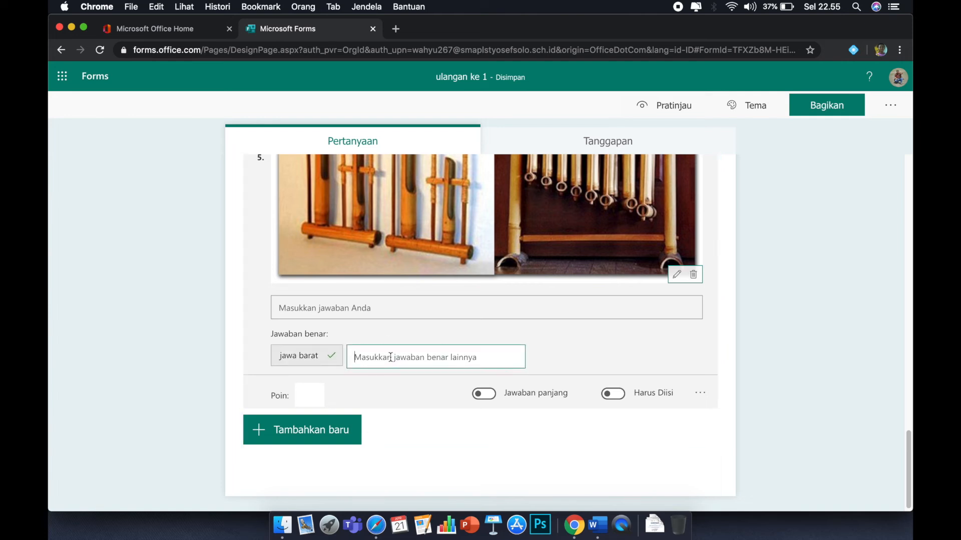
text(JAWA )
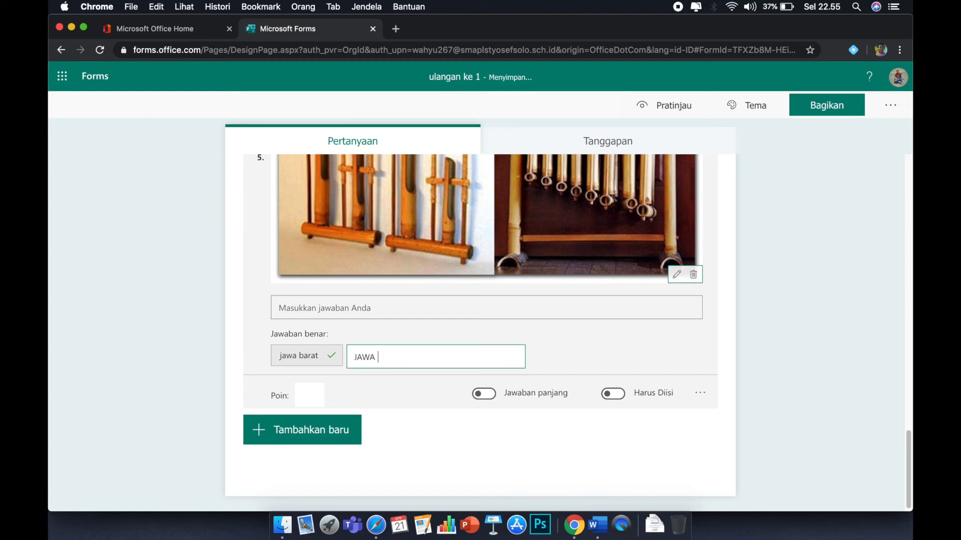
text(BARAT)
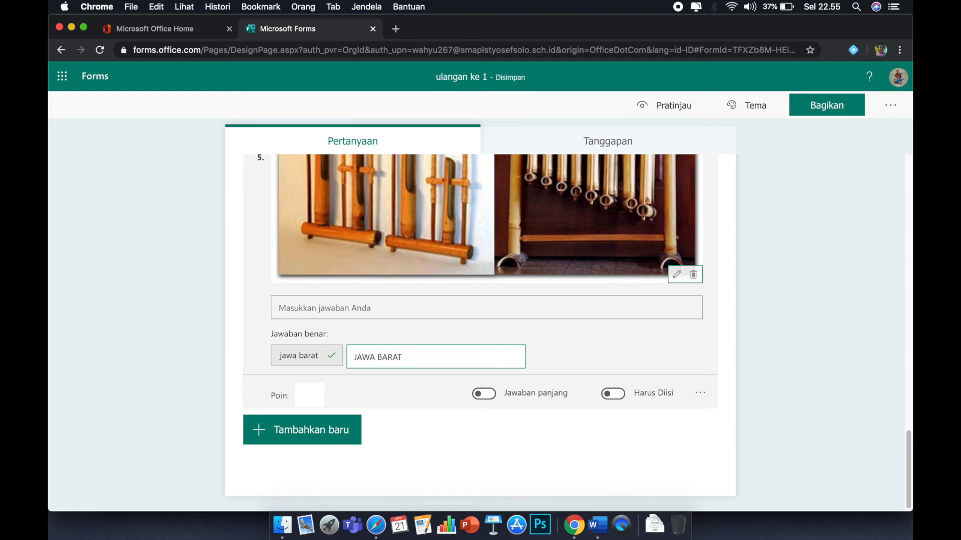
click(559, 361)
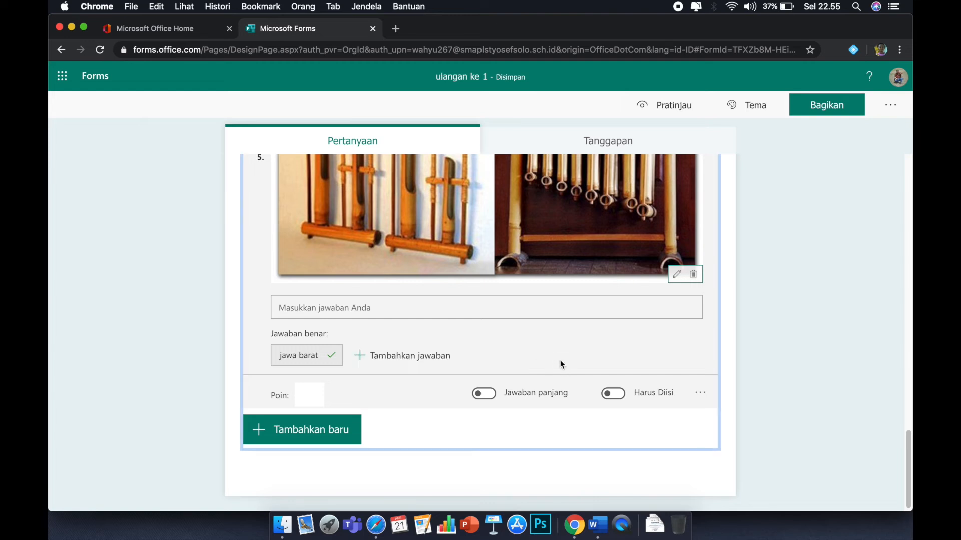
mouse_move(296, 363)
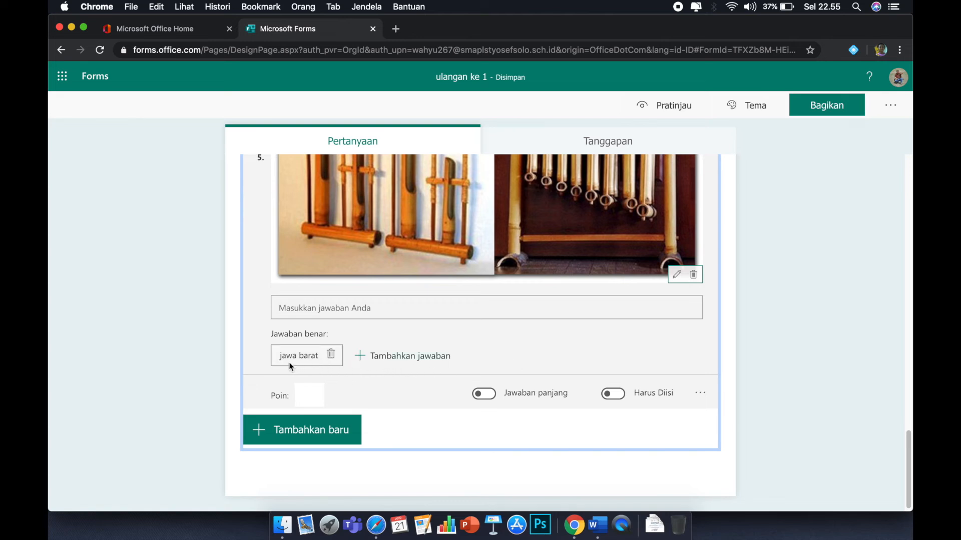
click(392, 360)
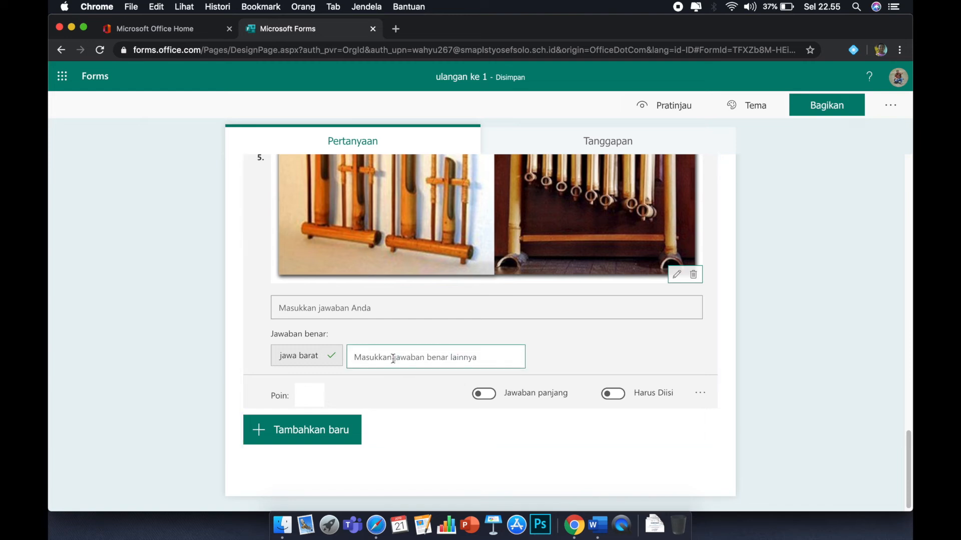
text(JAWQ)
key(BackSpace)
text(A)
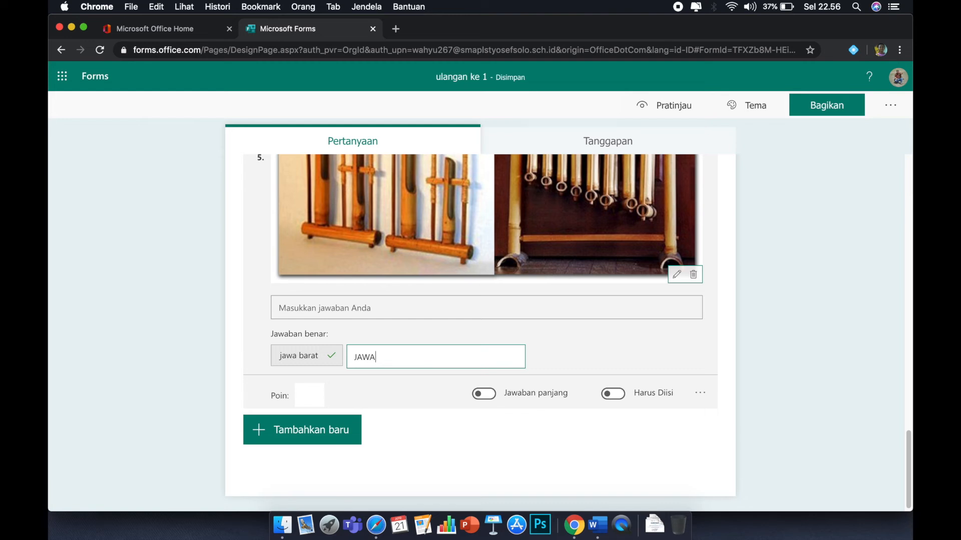
key(Return)
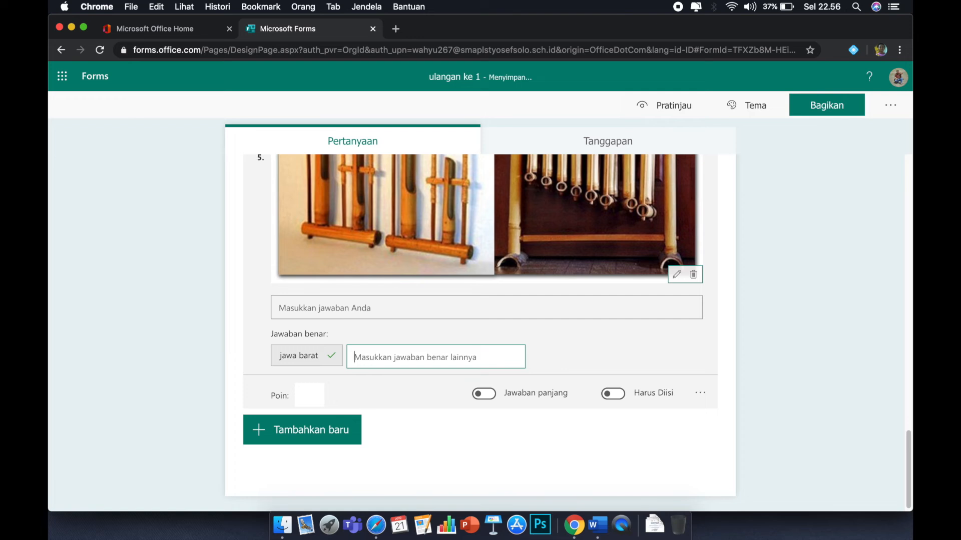
Add "jawabarat" as an alternative correct answer for question 5.
text(jawabarat)
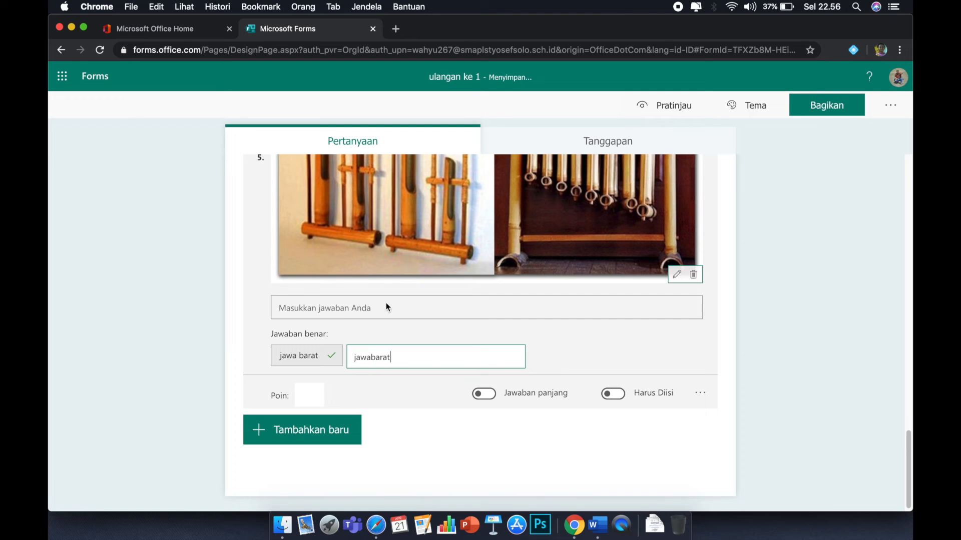
click(558, 358)
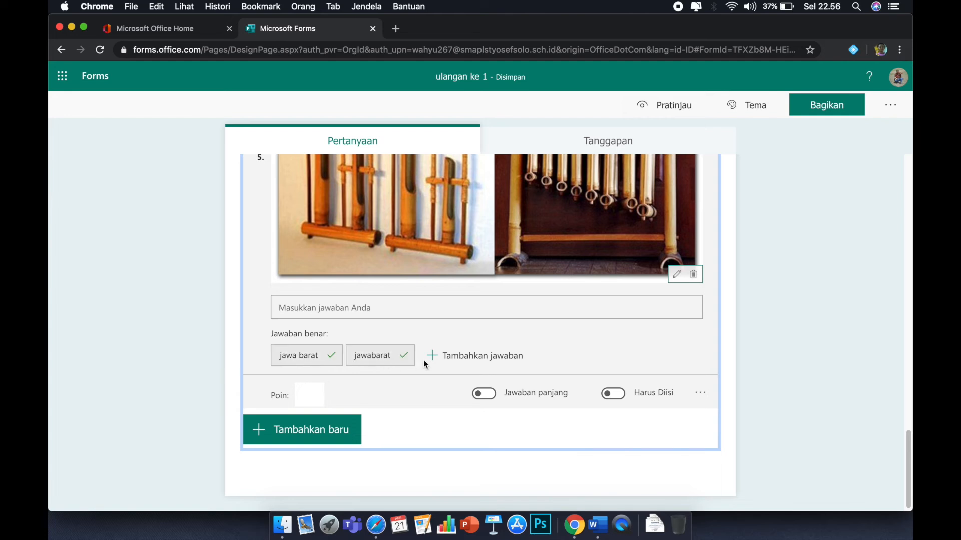
Add "jabar" as another correct answer for question 5.
click(457, 359)
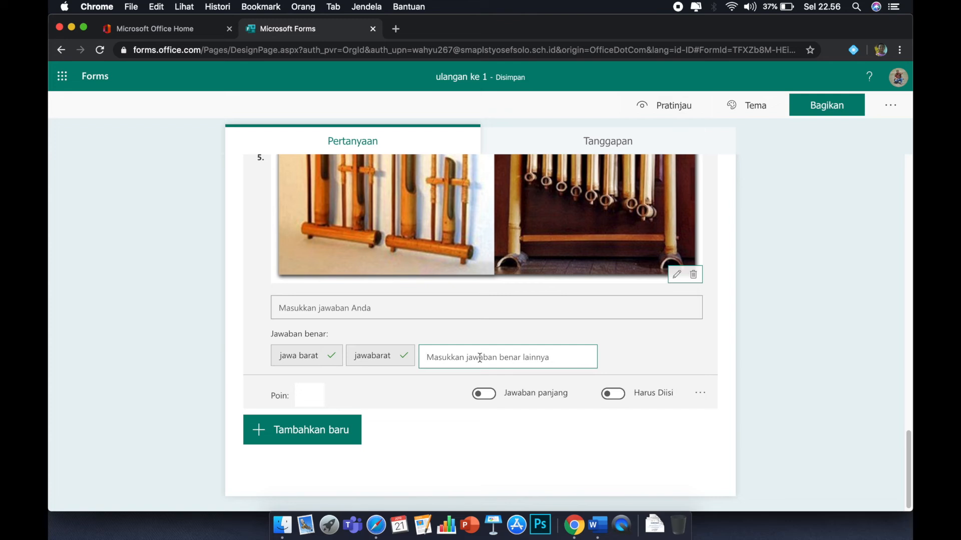
text(jabar)
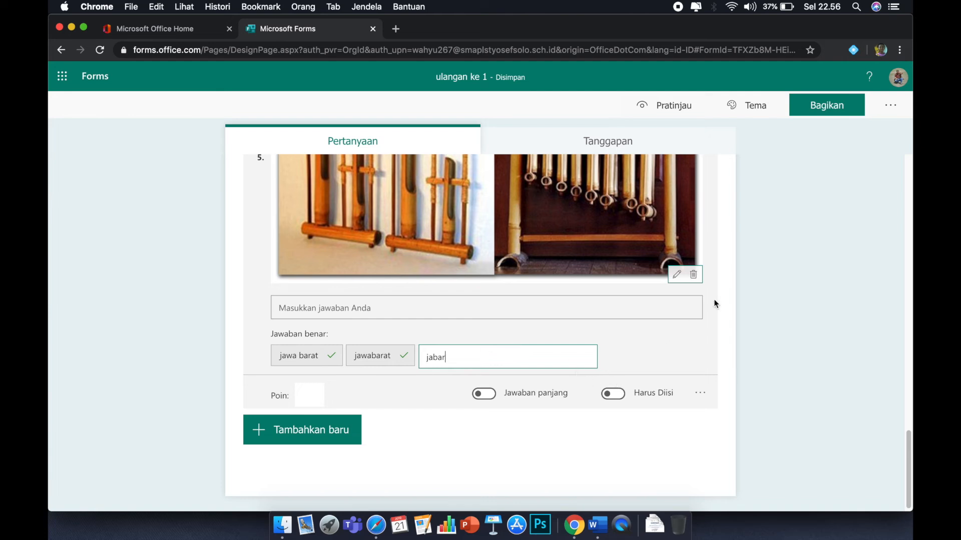
scroll(424, 341, down, 1)
scroll(428, 343, up, 10)
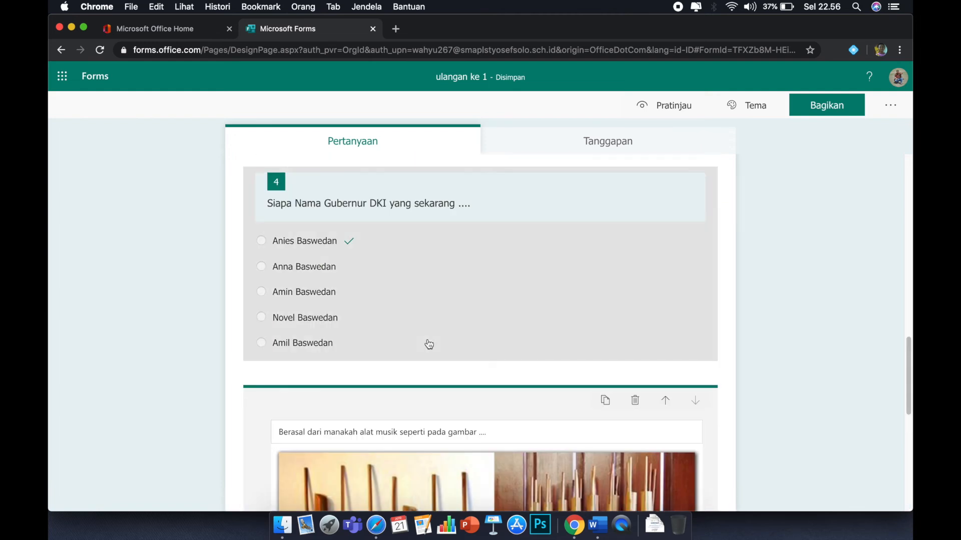
Set question 4's points to 5.
scroll(422, 389, down, 3)
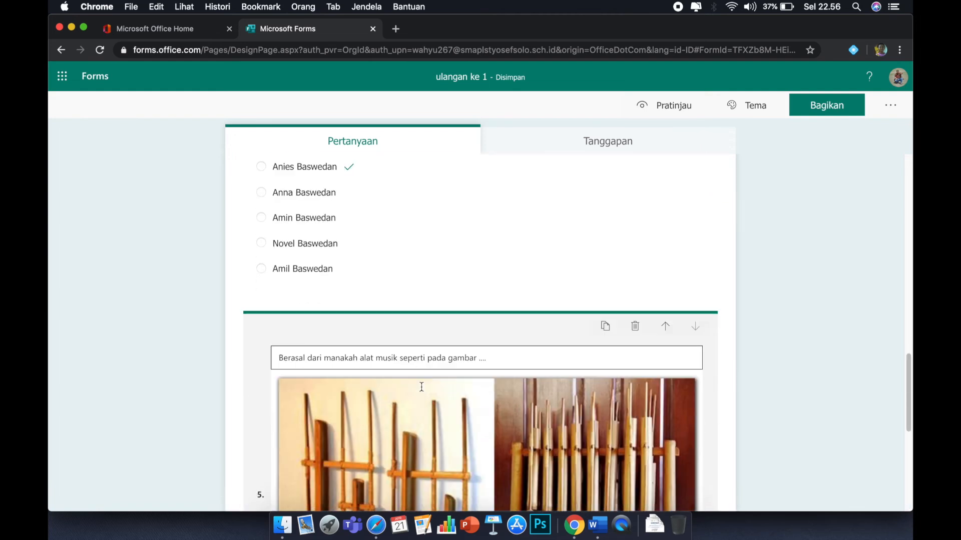
scroll(421, 387, down, 10)
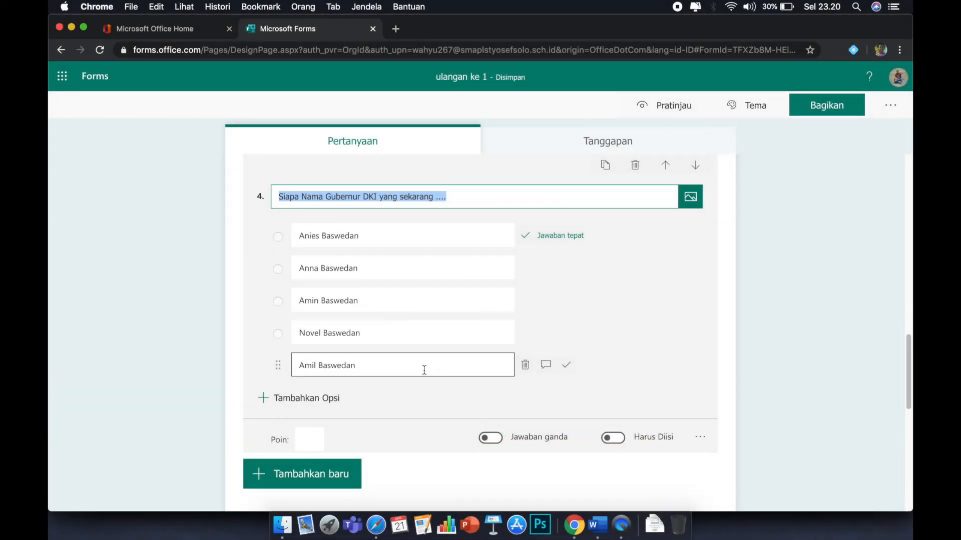
scroll(412, 360, down, 1)
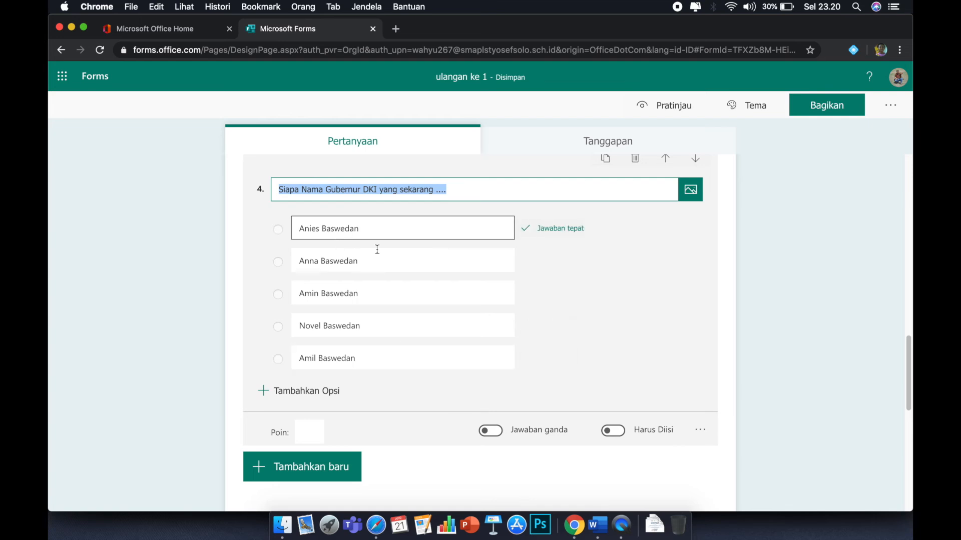
click(306, 429)
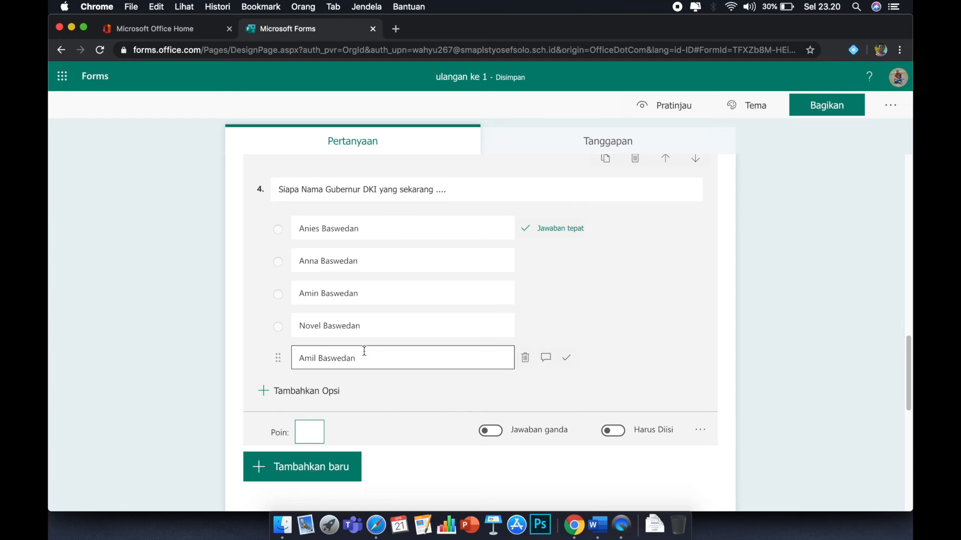
text(5)
click(362, 438)
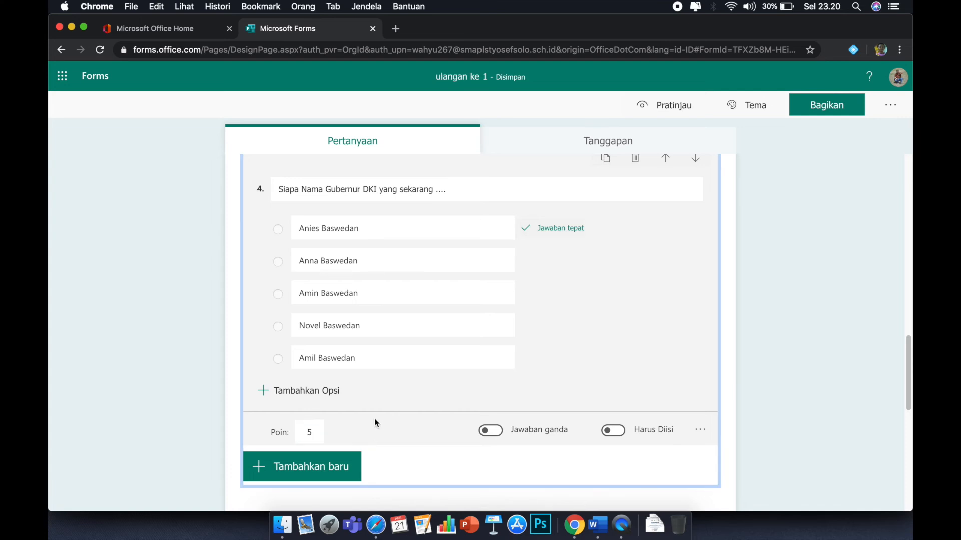
Set question 5's points to 5.
scroll(375, 423, down, 3)
scroll(375, 420, down, 8)
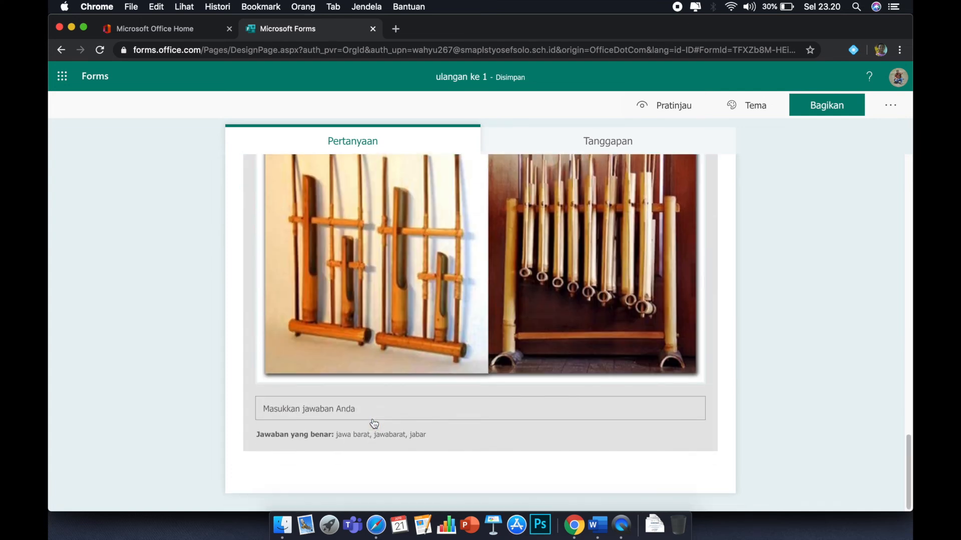
click(379, 401)
scroll(378, 400, down, 4)
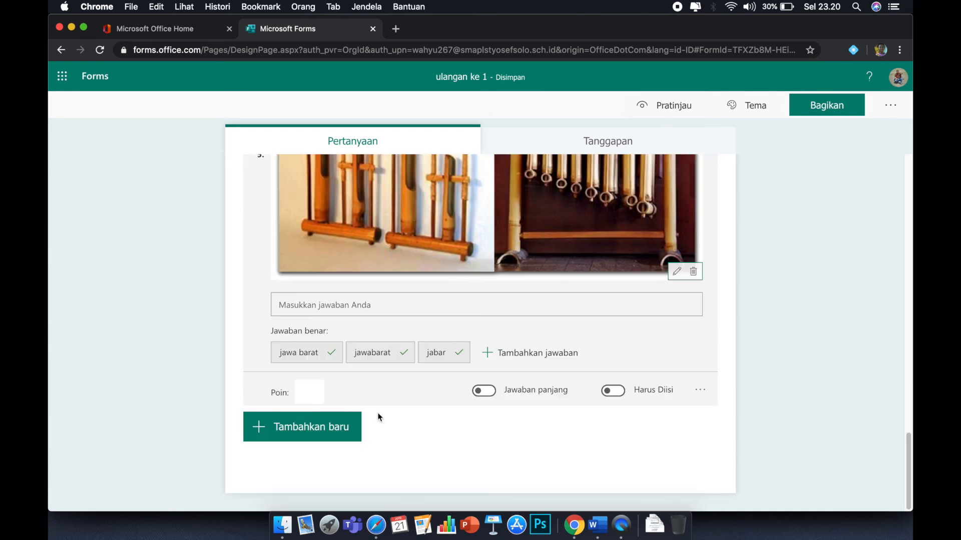
click(315, 394)
text(5)
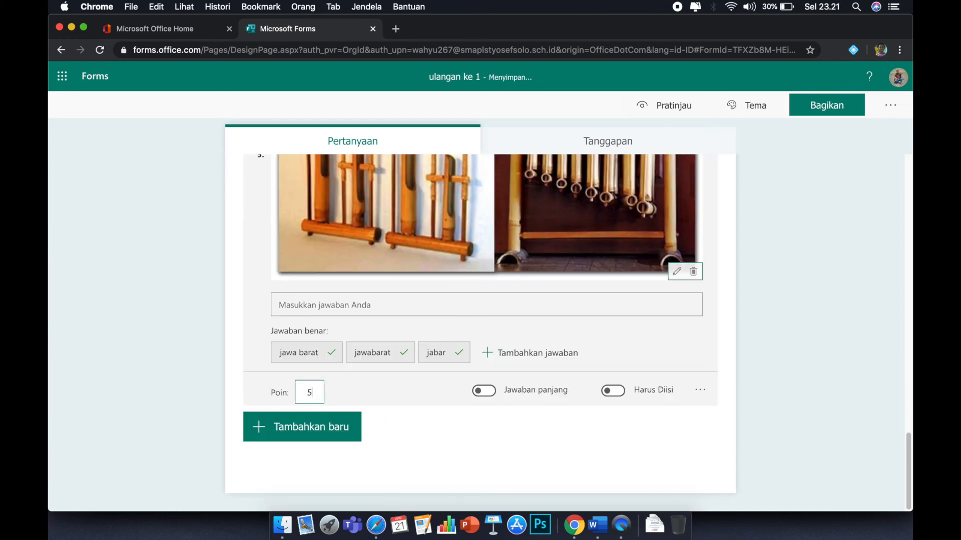
click(419, 431)
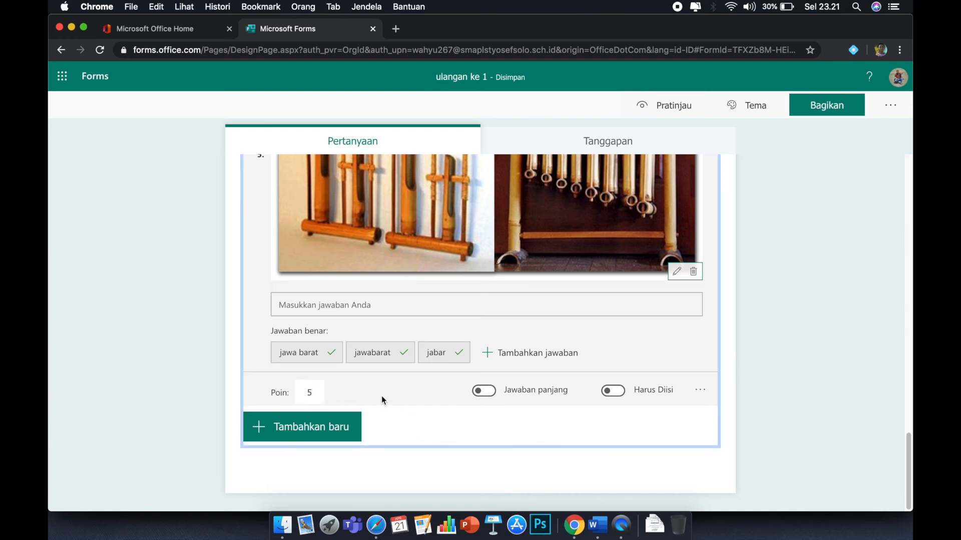
Open the form settings and turn off automatic display of quiz results.
scroll(381, 395, up, 10)
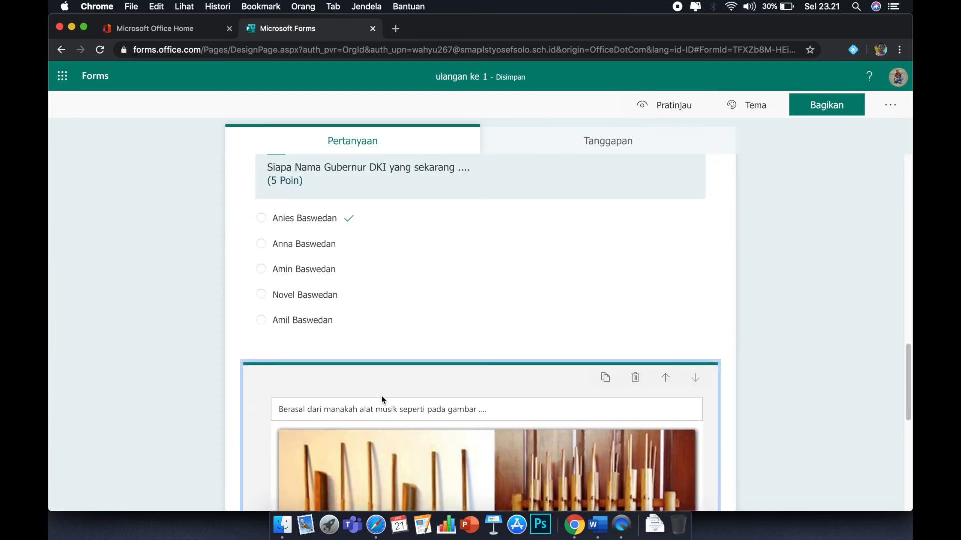
scroll(382, 401, up, 10)
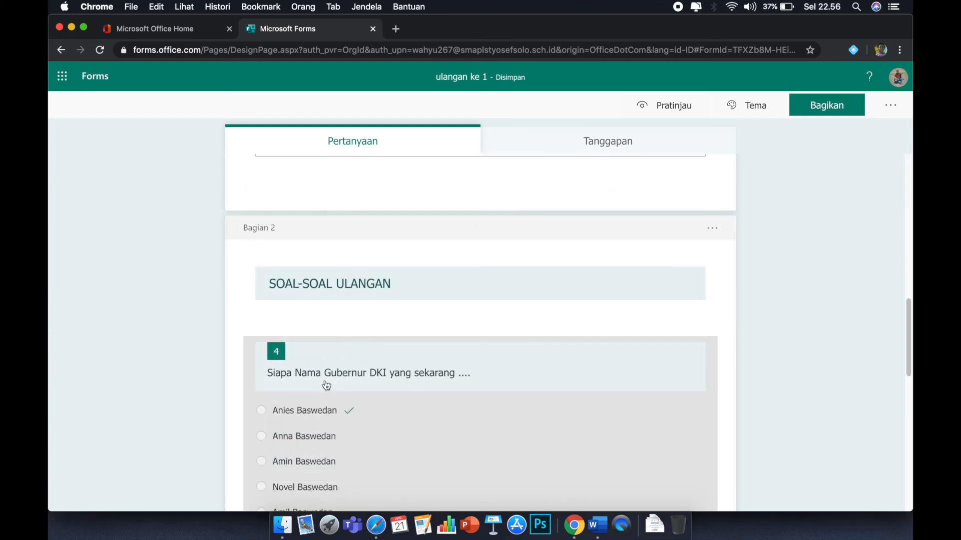
scroll(326, 385, up, 10)
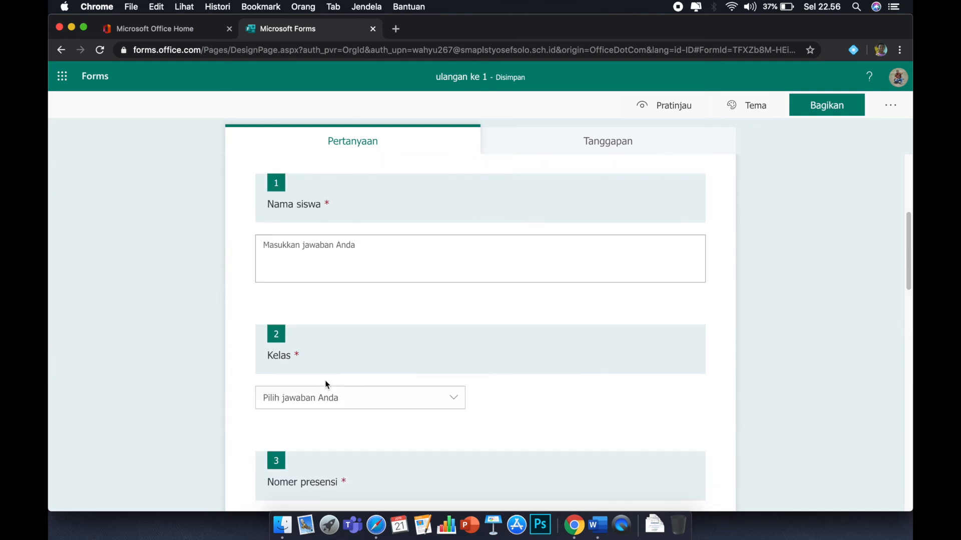
scroll(326, 386, up, 5)
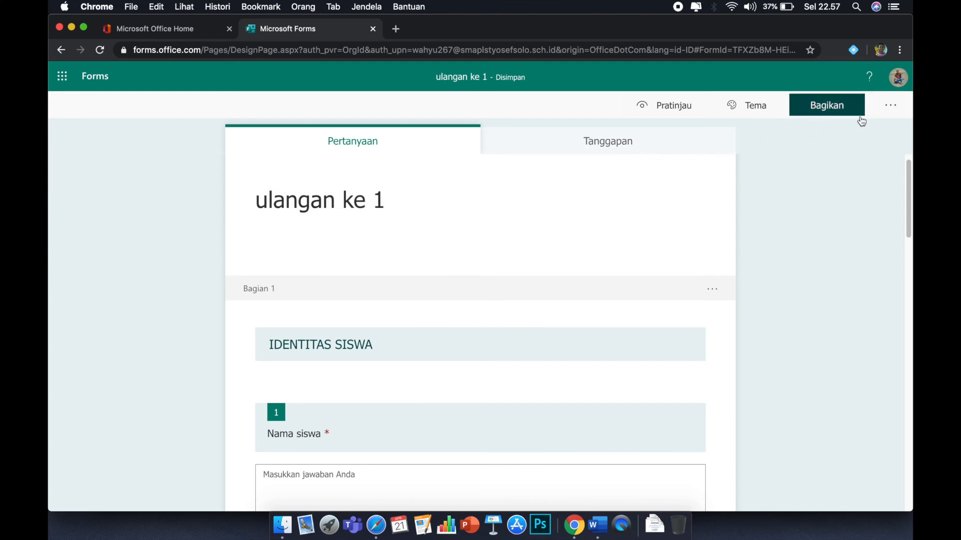
click(894, 111)
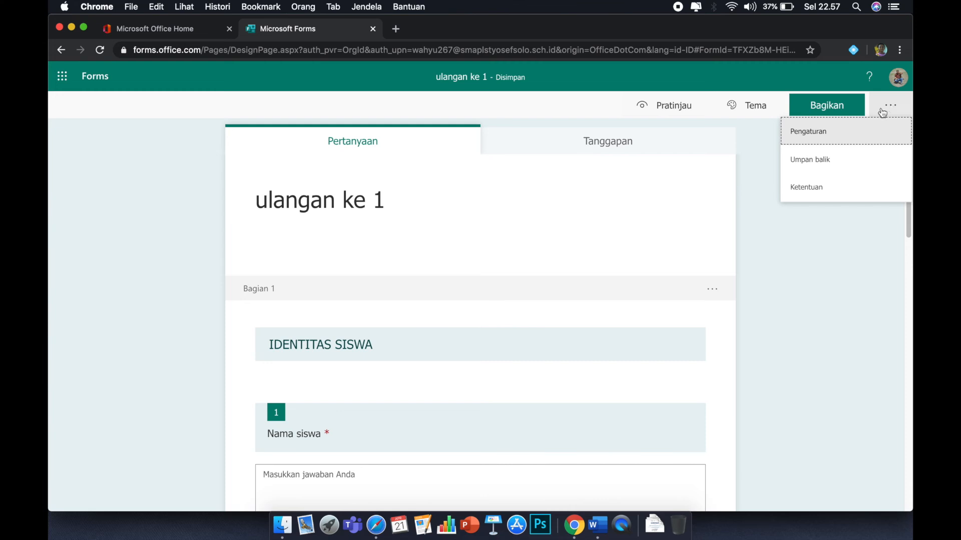
click(809, 135)
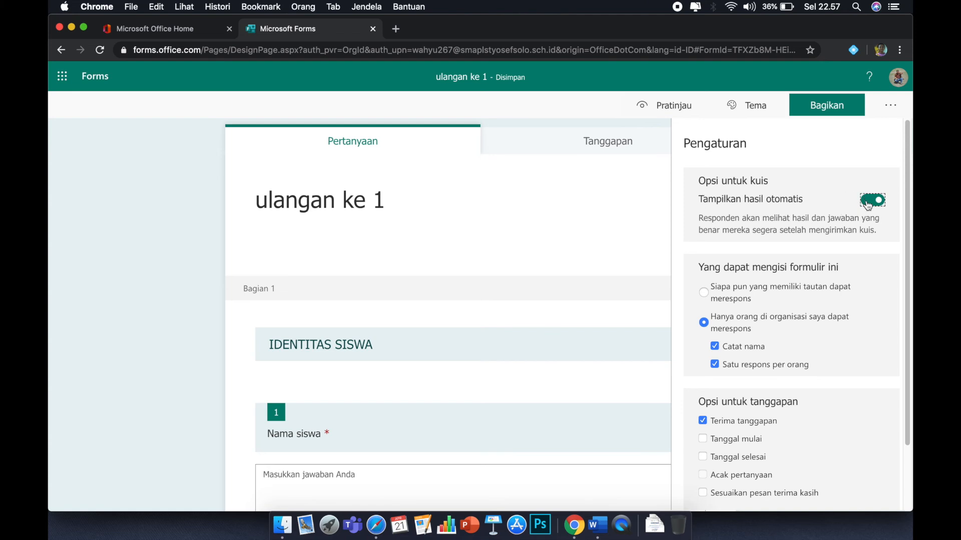
click(868, 200)
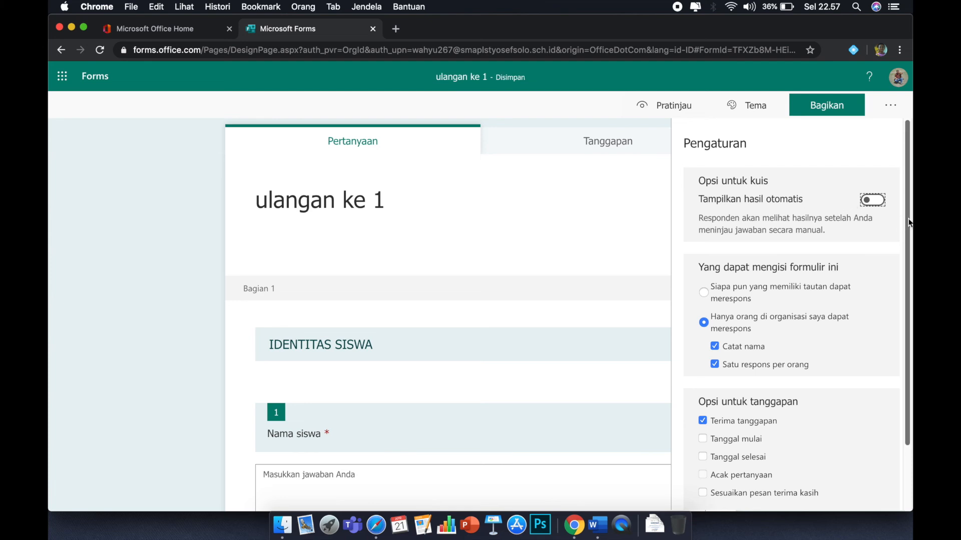
Enable a start date for responses and set it to 22/04/2020 at 07.30.
drag(907, 220, 921, 301)
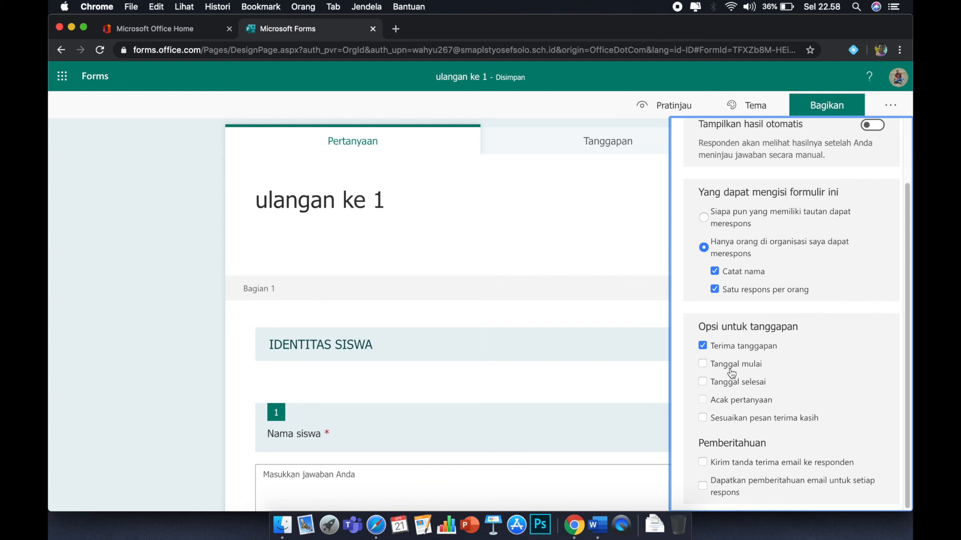
click(703, 365)
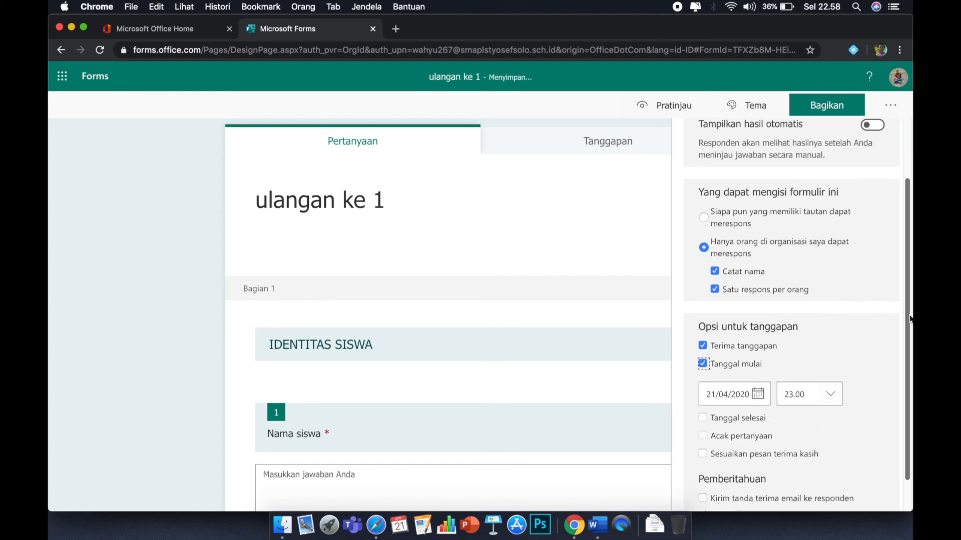
scroll(890, 360, down, 2)
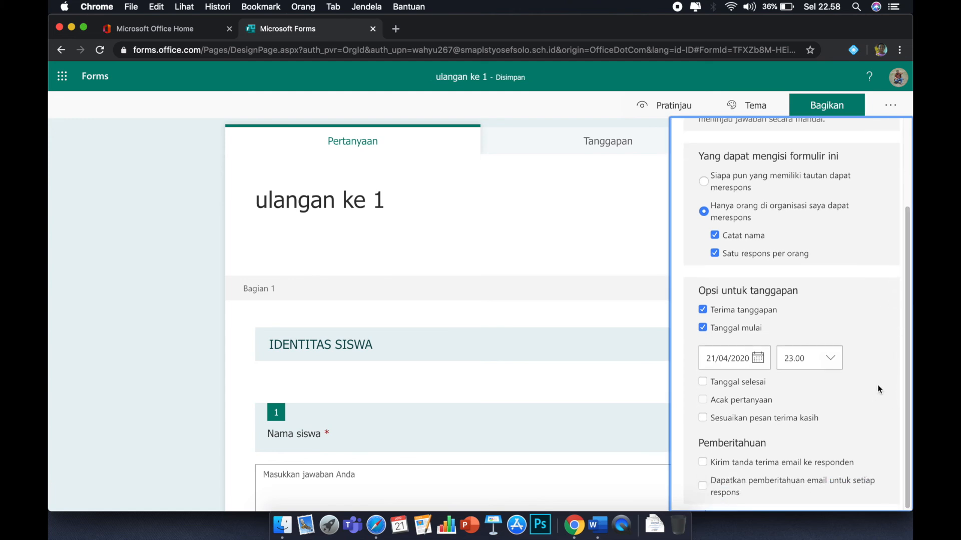
click(758, 359)
click(775, 480)
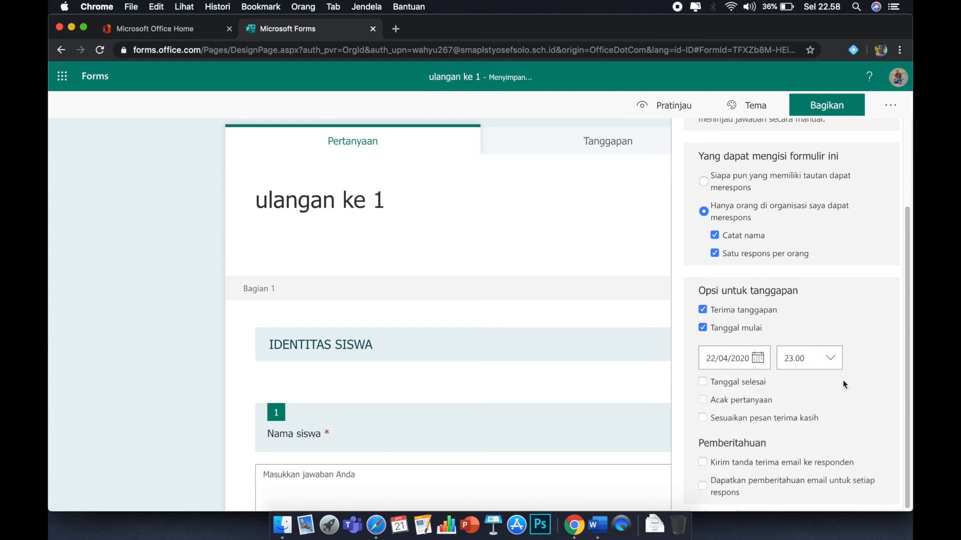
click(832, 361)
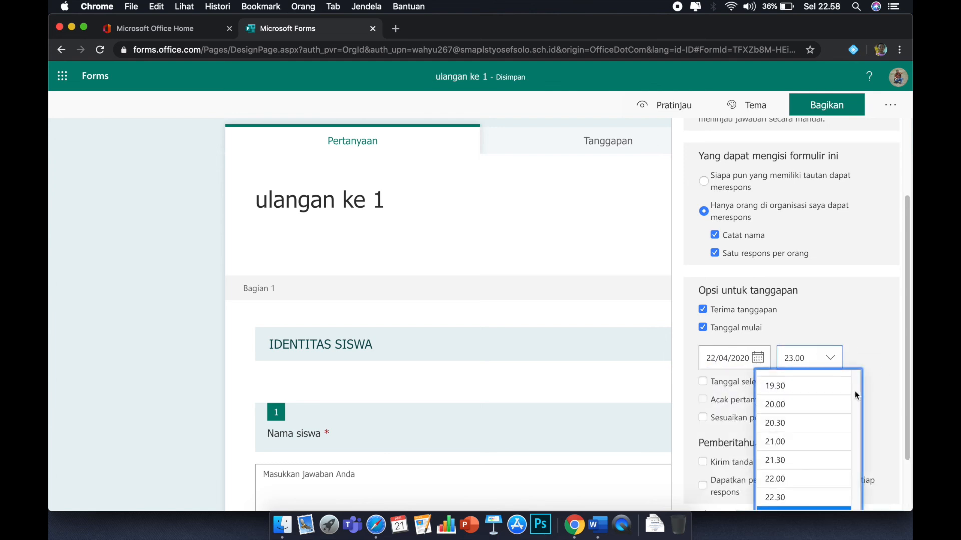
scroll(822, 438, up, 15)
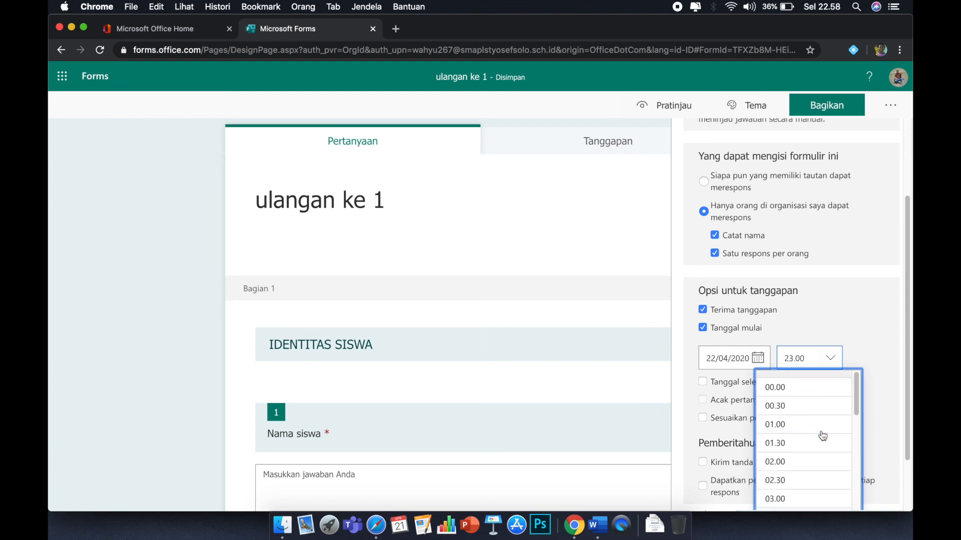
scroll(823, 436, down, 6)
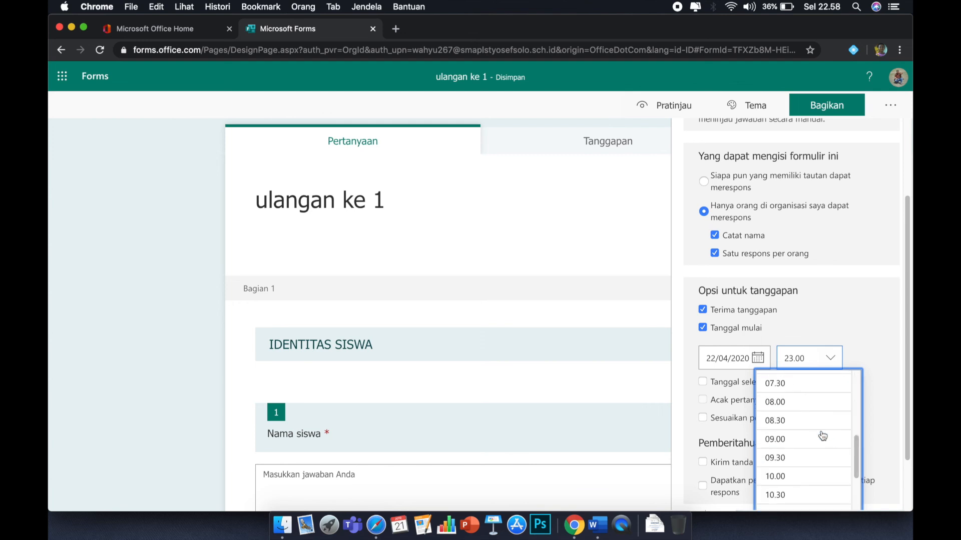
click(794, 384)
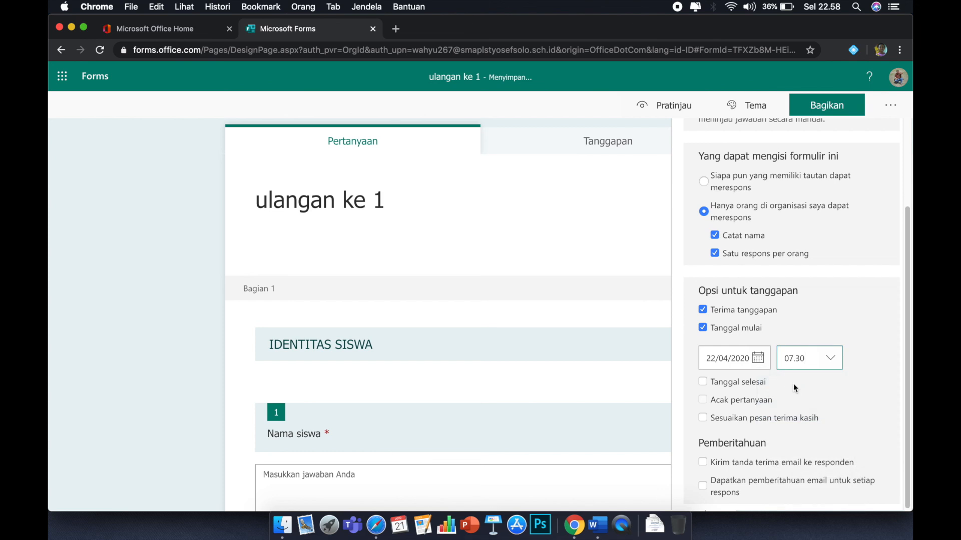
Enable an end date for responses and set its time to 09.00 on 22/04/2020.
click(703, 383)
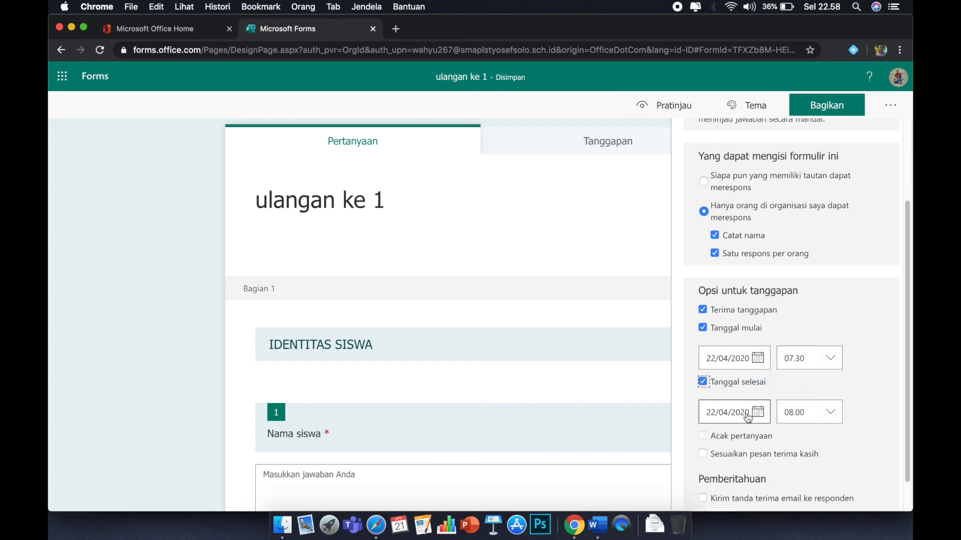
click(830, 419)
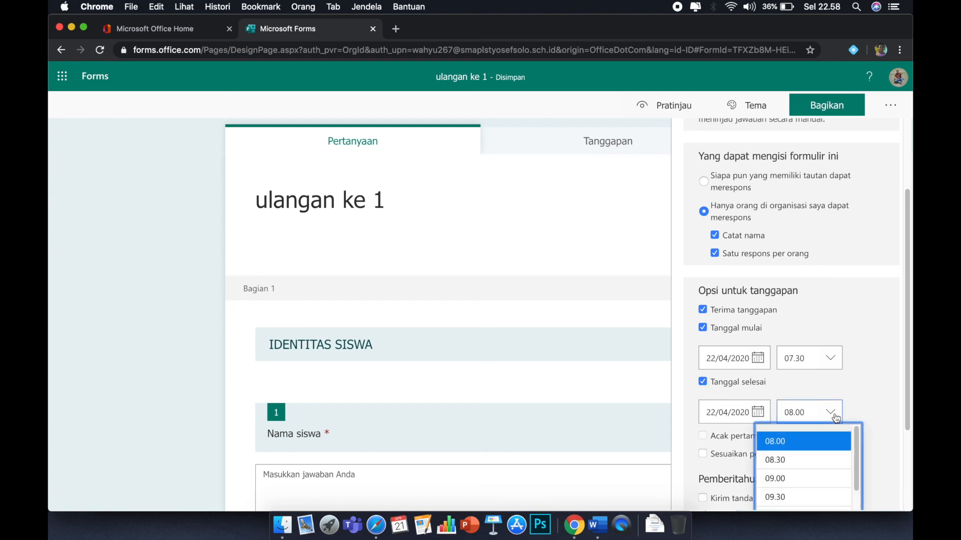
click(806, 479)
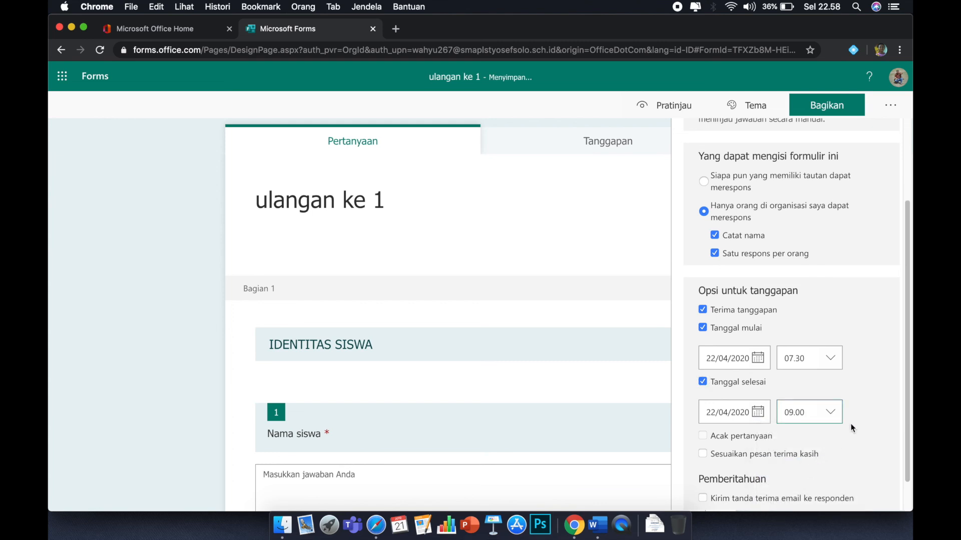
Enable a custom thank-you message and set it to "Terimakasih sudah mengerjakan ulangan".
scroll(905, 386, down, 2)
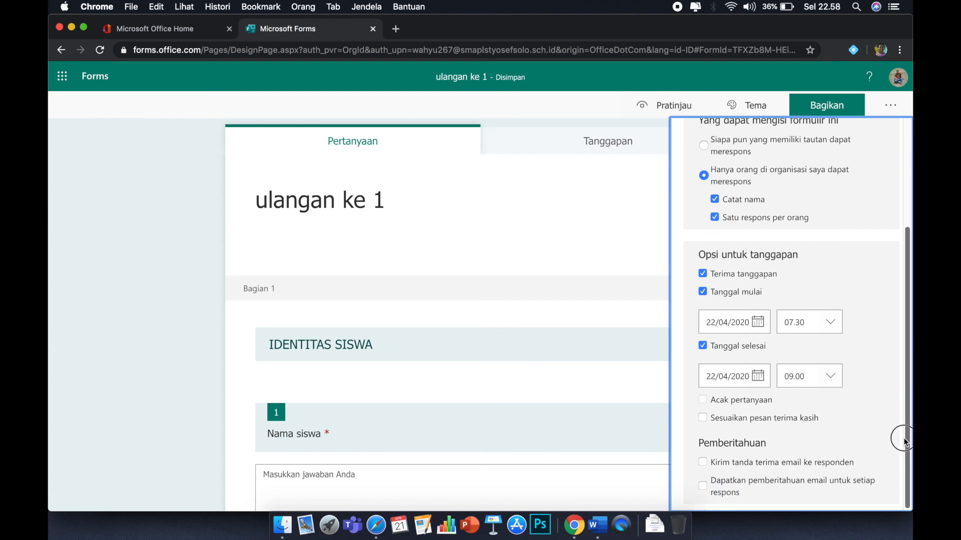
click(704, 419)
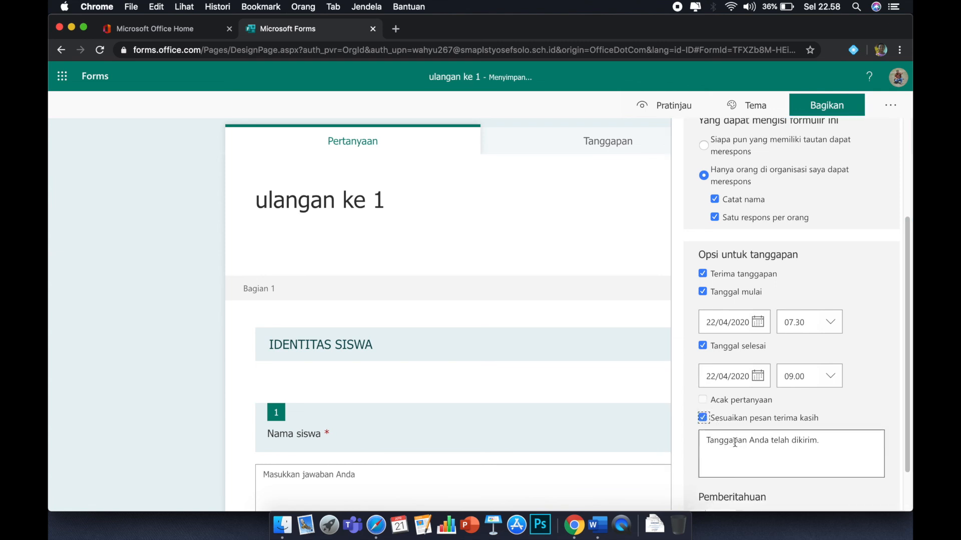
triple_click(715, 441)
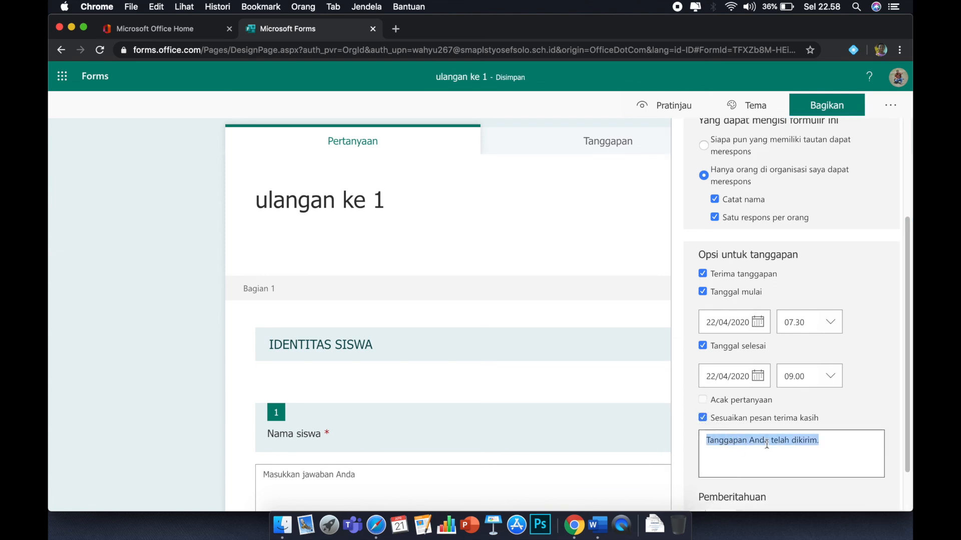
text(Terimkas)
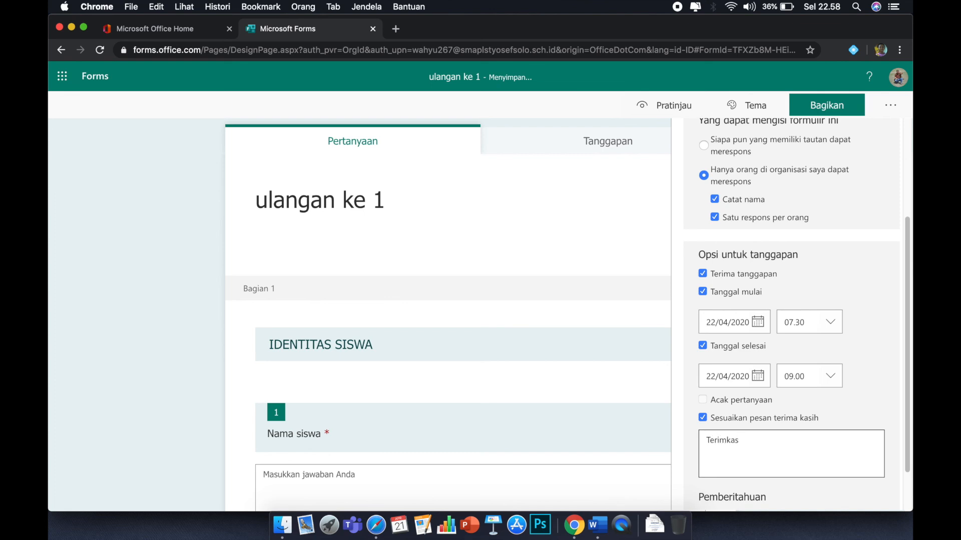
key(BackSpace)
key(BackSpace)
key(BackSpace)
text(akasih sudah mengerjakan ulangan)
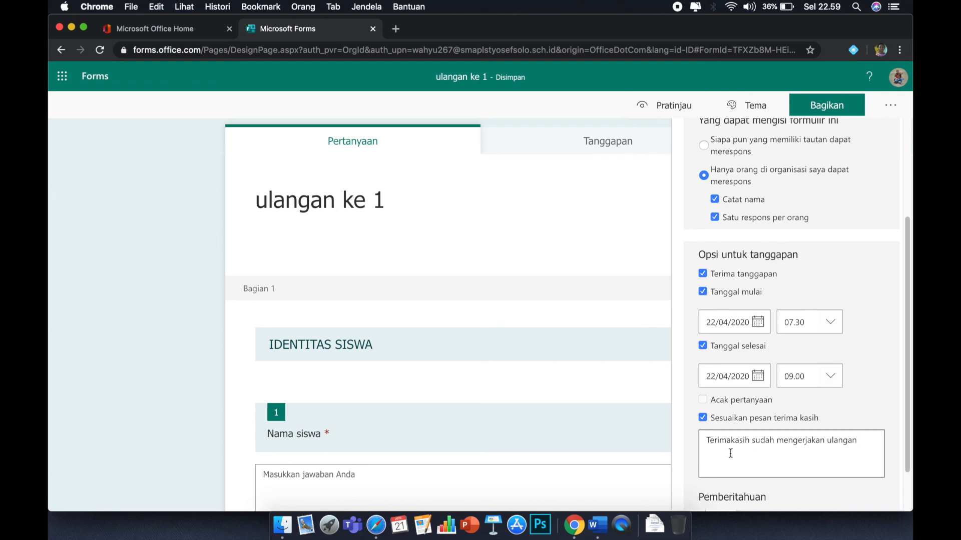
Open the sharing options and copy the form's response link.
drag(705, 446, 748, 446)
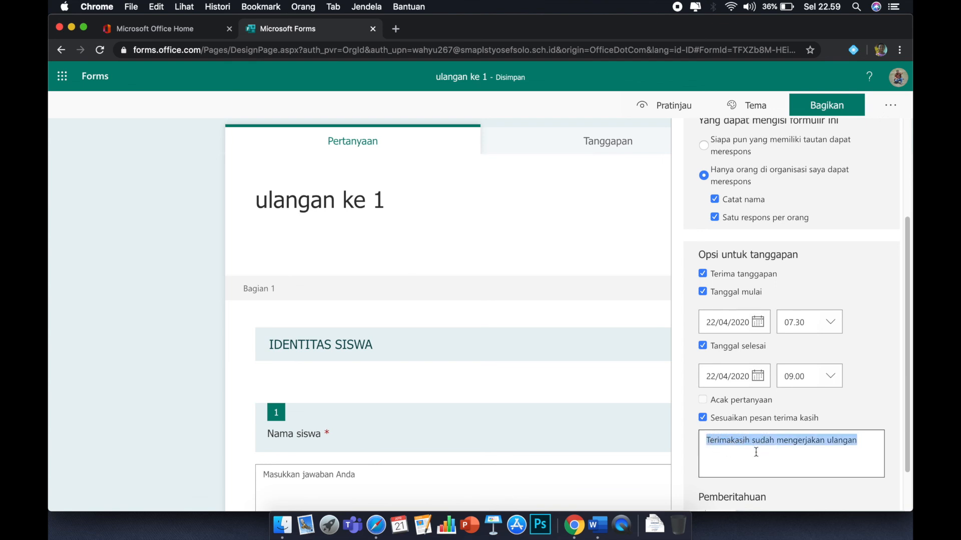
drag(906, 299, 908, 199)
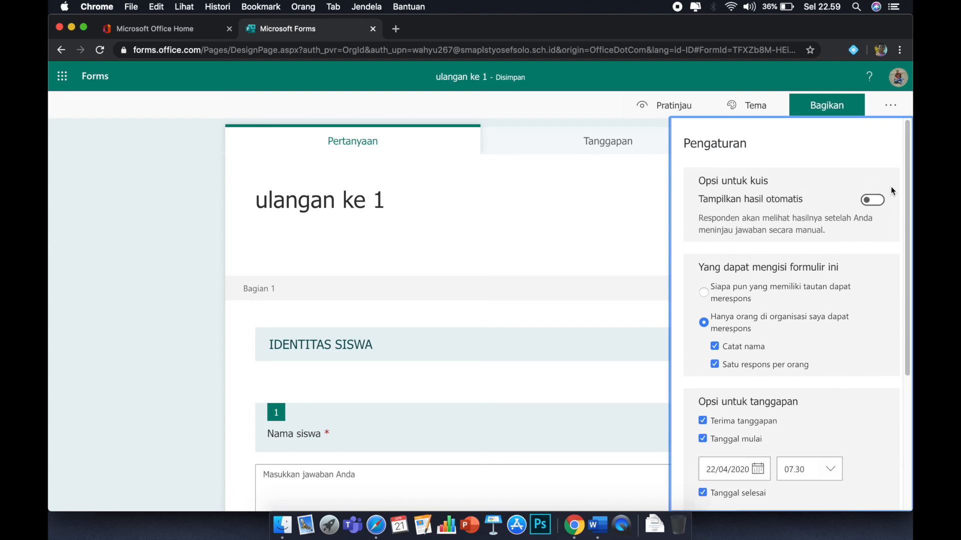
click(826, 110)
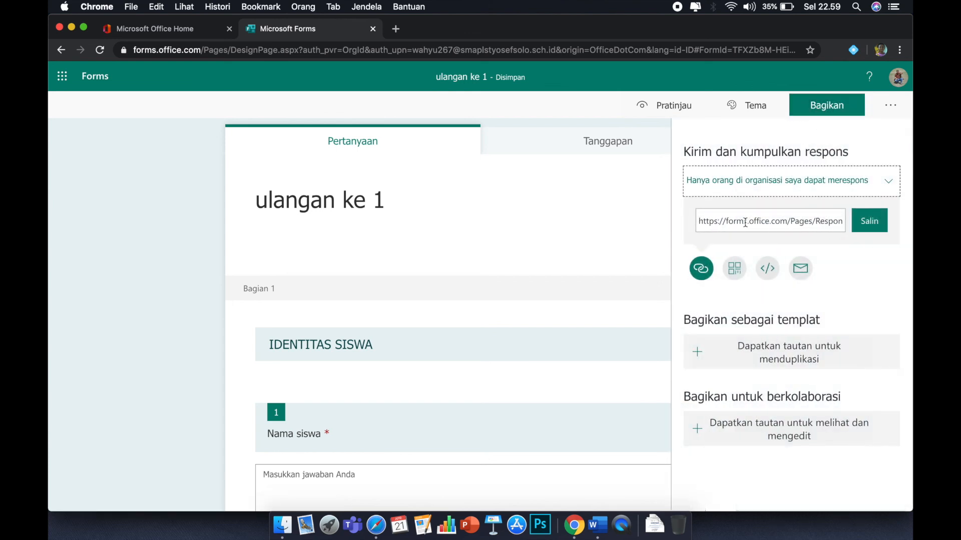
click(863, 228)
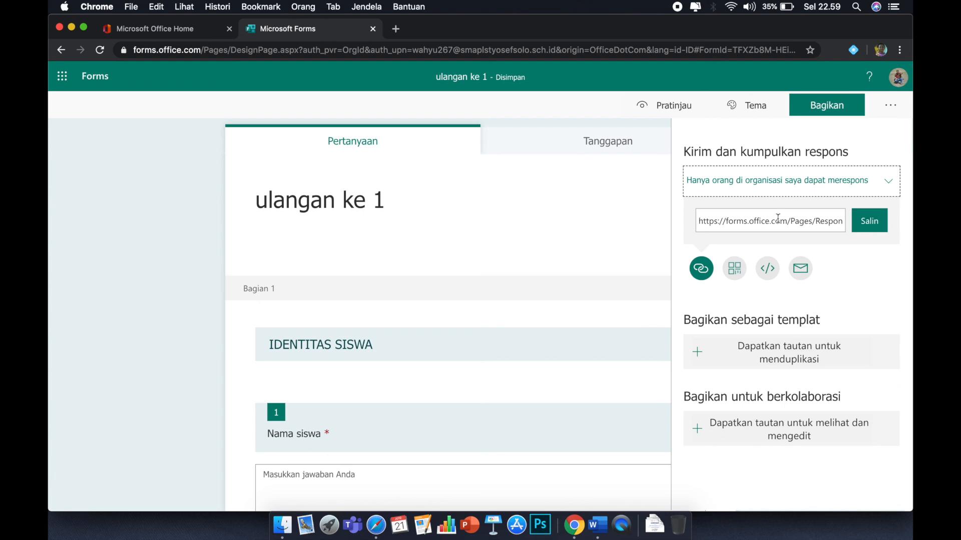
click(869, 224)
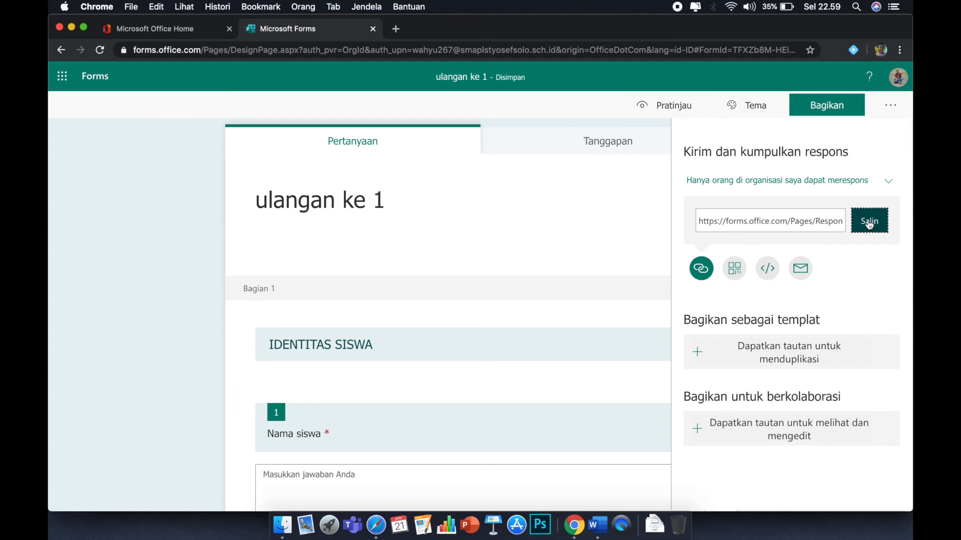
click(869, 224)
Show the form's QR code and download it.
click(734, 271)
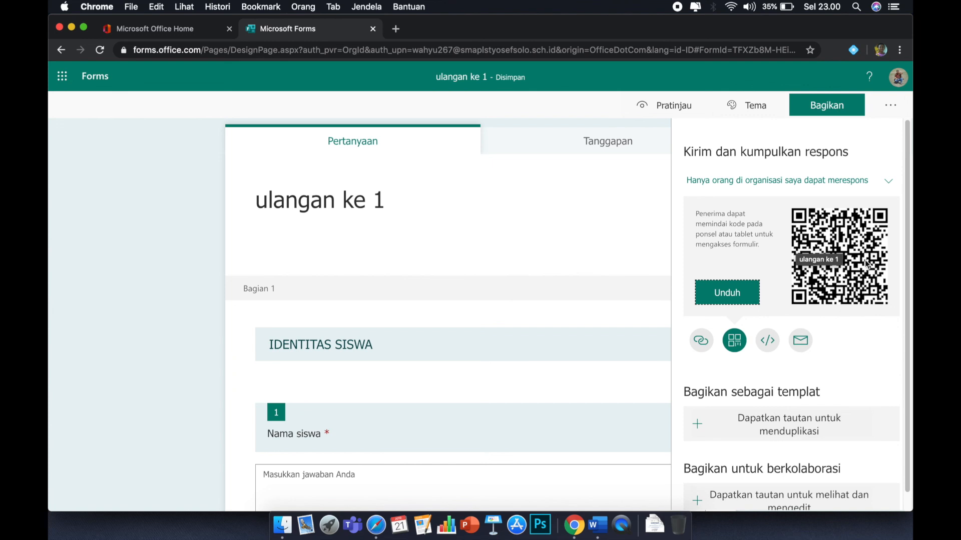
click(738, 296)
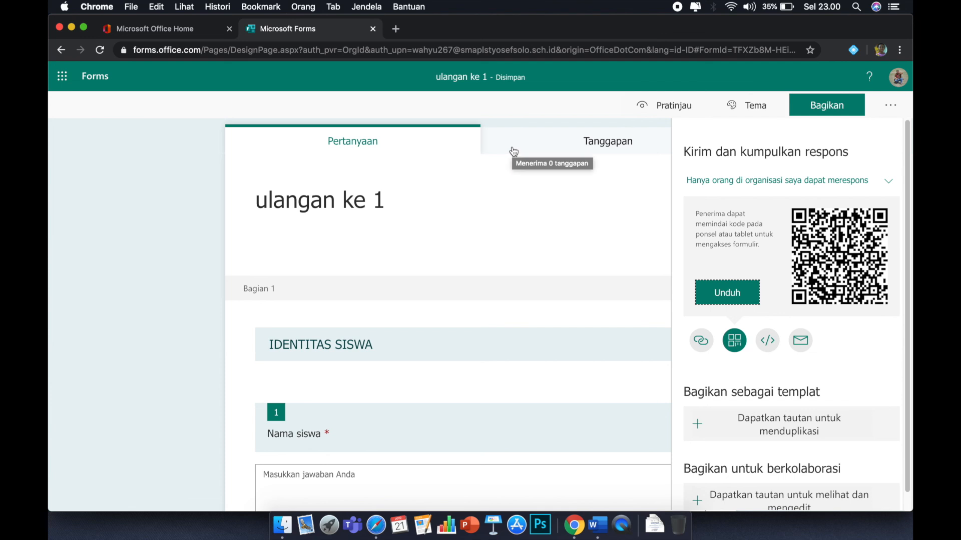
Open the form's responses summary.
click(564, 148)
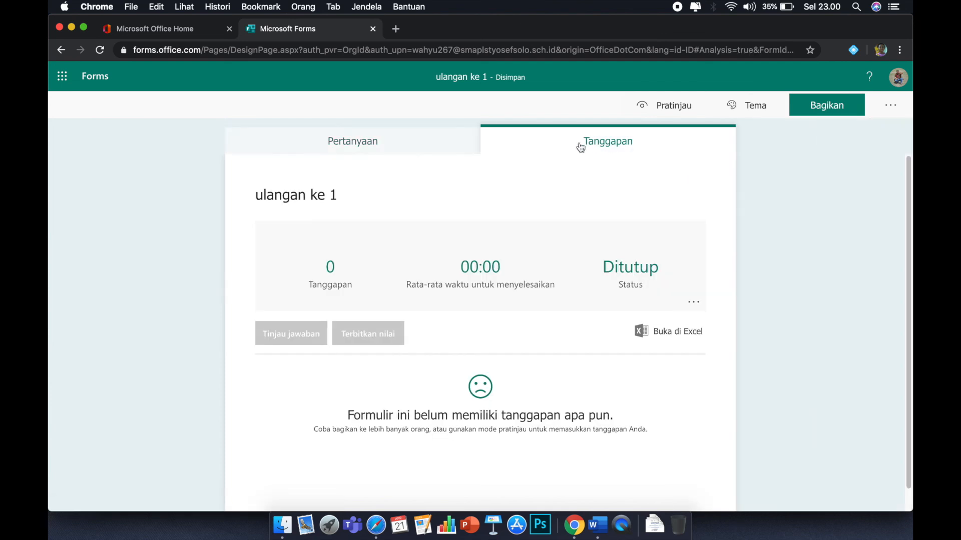